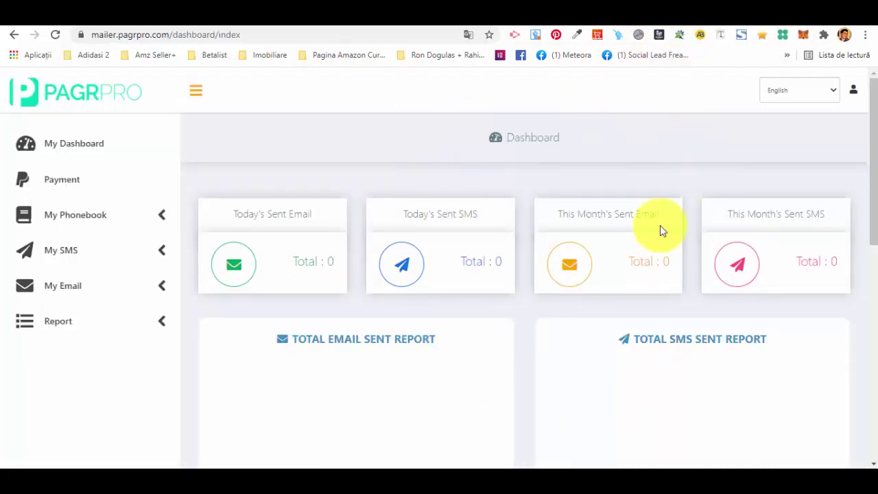
pyautogui.scroll(-2, 336, 273)
pyautogui.scroll(2, 347, 268)
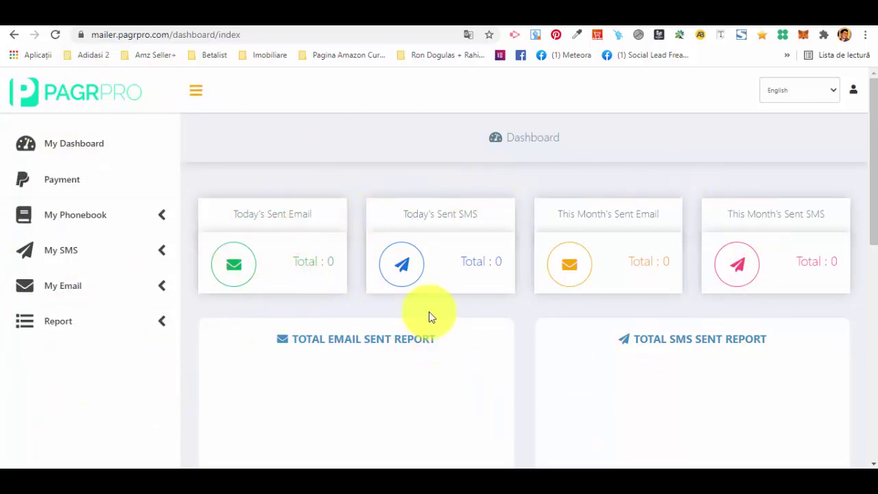
pyautogui.scroll(-6, 429, 314)
pyautogui.scroll(6, 414, 295)
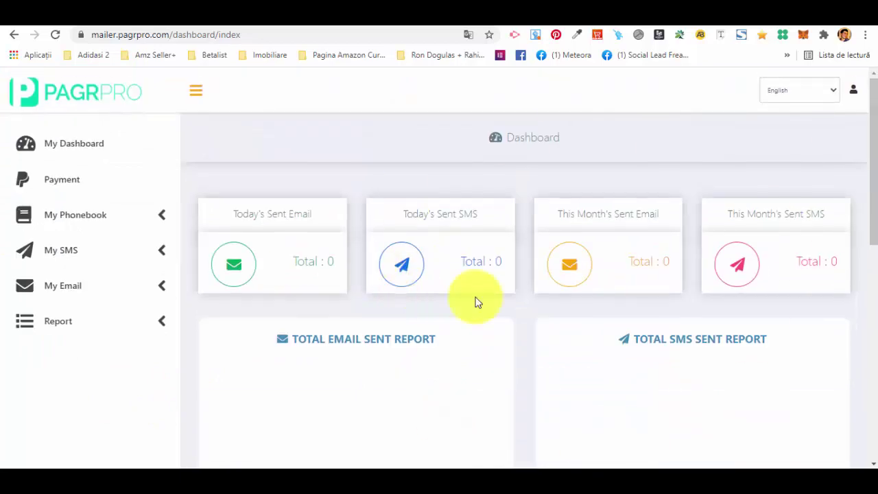
pyautogui.scroll(-7, 475, 300)
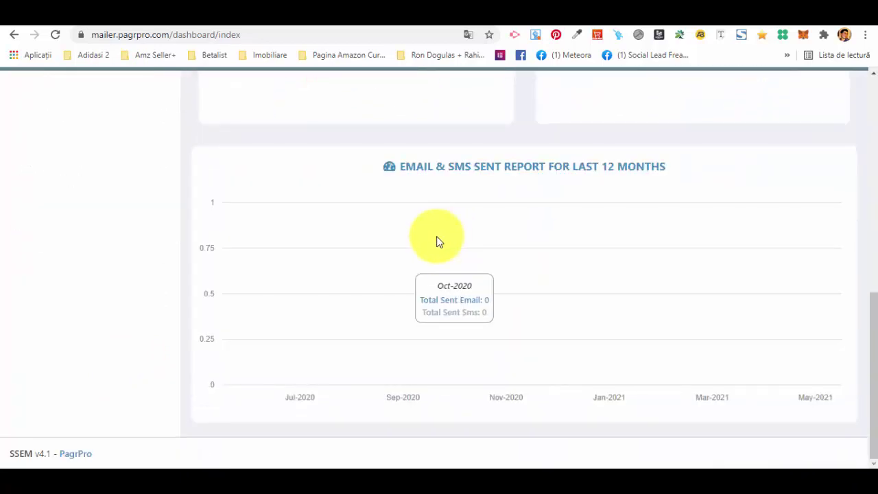
pyautogui.scroll(7, 439, 242)
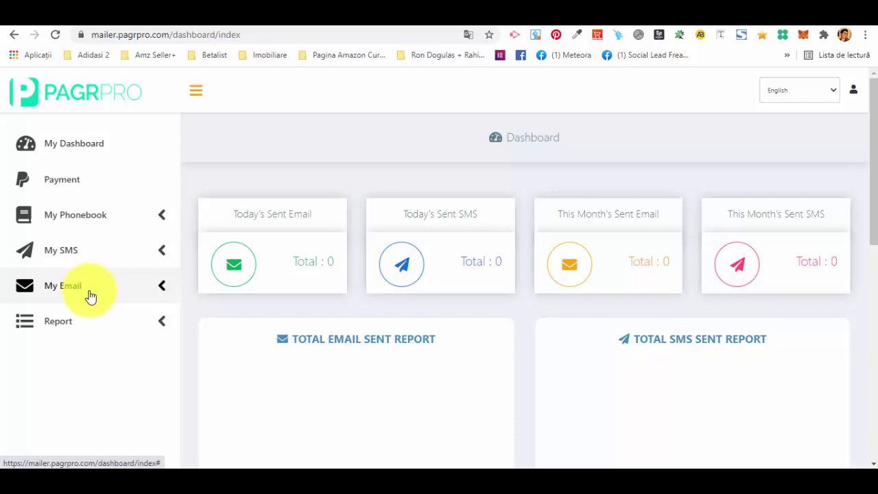
# - Peek at the Report menu, then open My Phonebook's empty Contact Group list
pyautogui.click(97, 331)
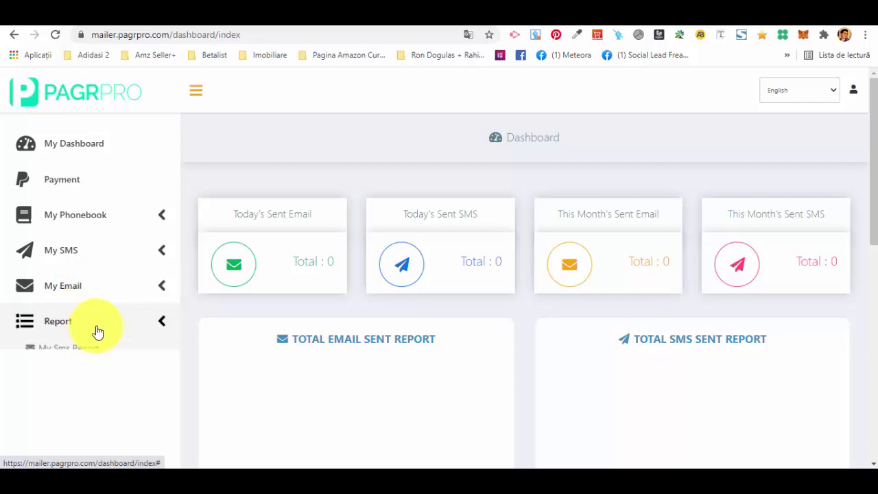
pyautogui.click(99, 328)
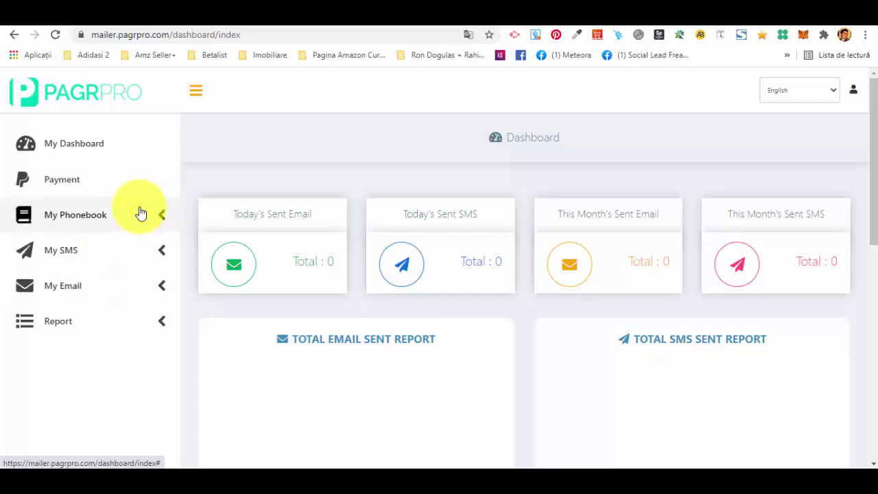
pyautogui.click(136, 216)
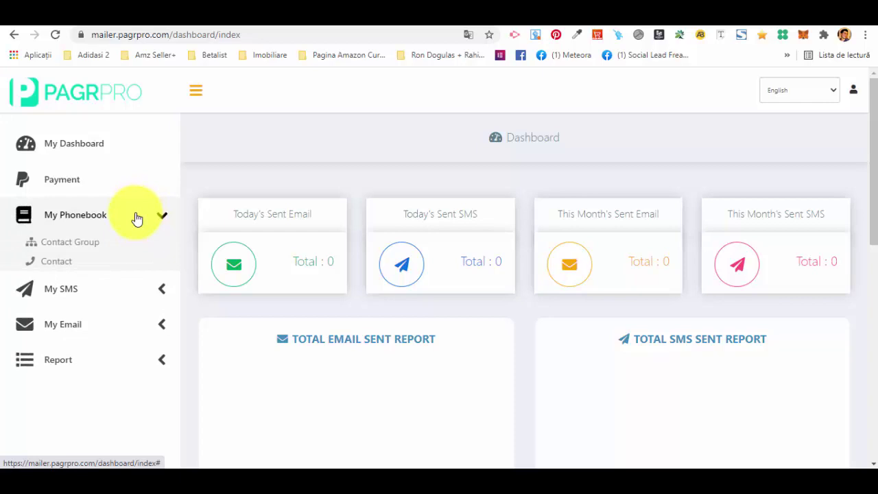
pyautogui.click(51, 247)
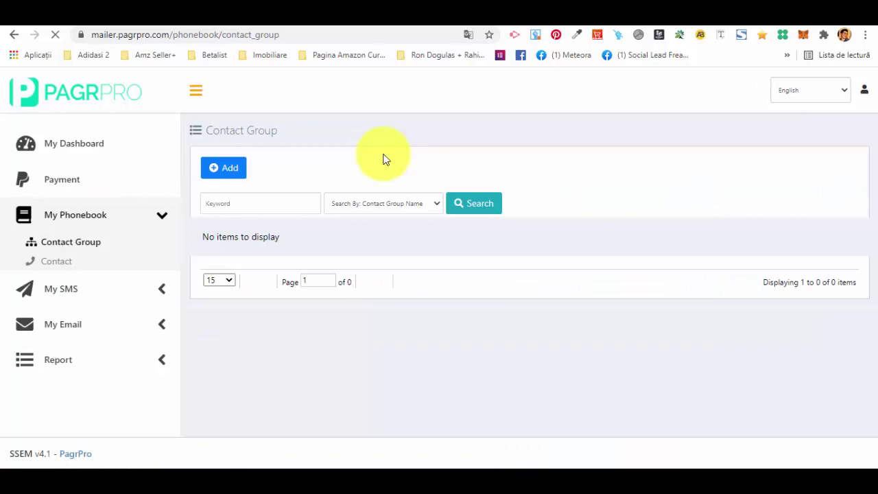
# - Add a contact group named 'Test', then go to the empty Contact list
pyautogui.click(227, 173)
pyautogui.click(416, 214)
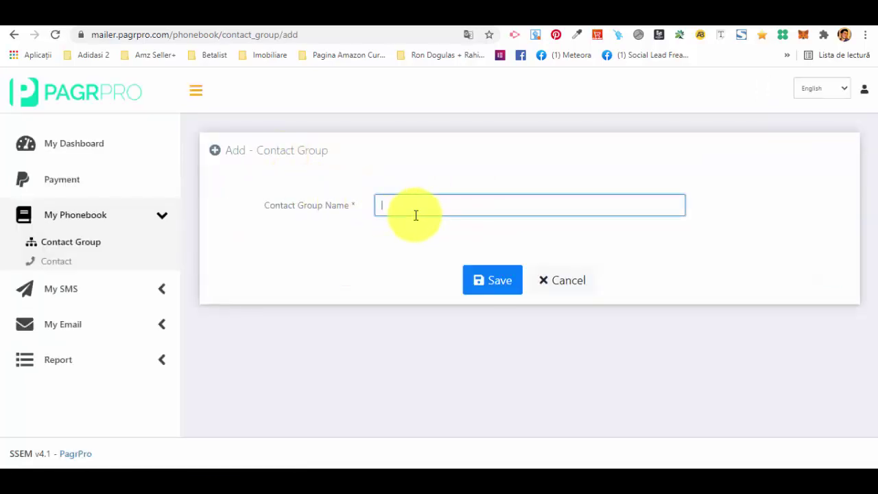
pyautogui.write('Test')
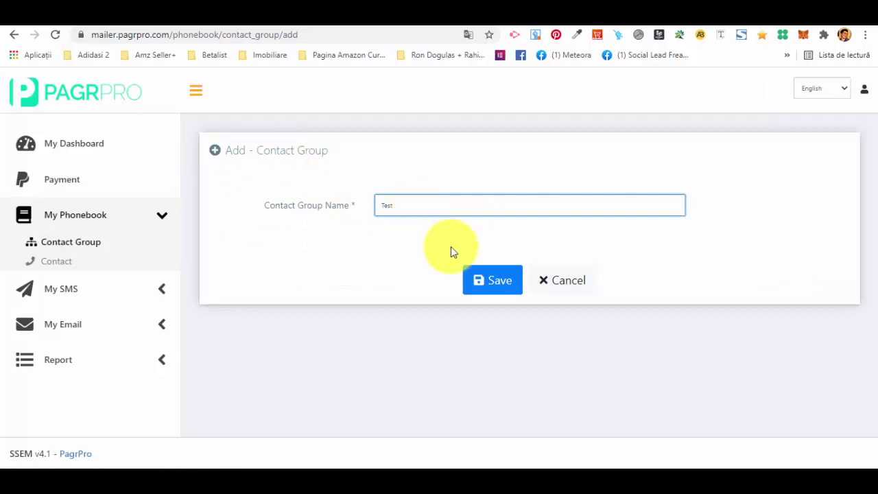
pyautogui.click(501, 280)
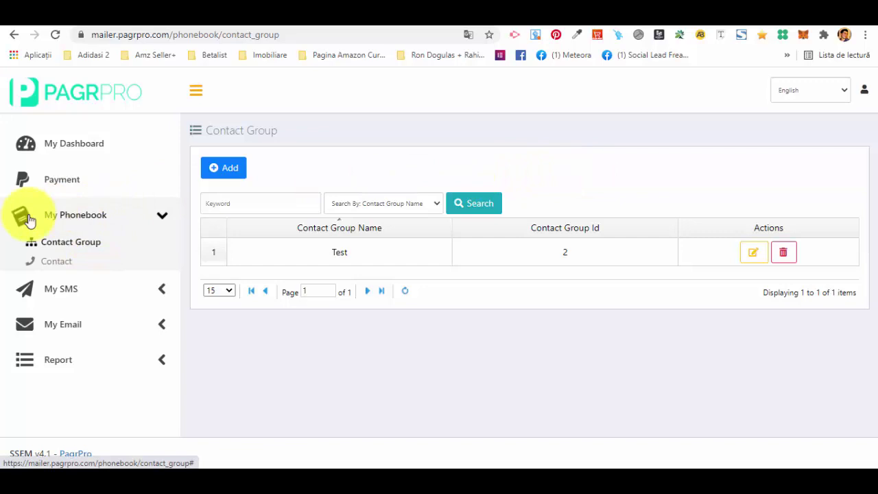
pyautogui.click(59, 264)
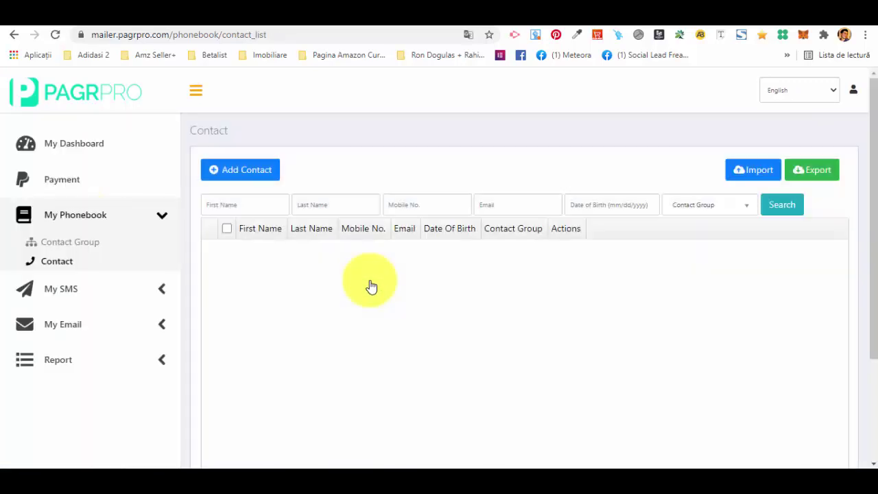
# - Start a new contact and enter its first name, last name, mobile number and email
pyautogui.click(232, 173)
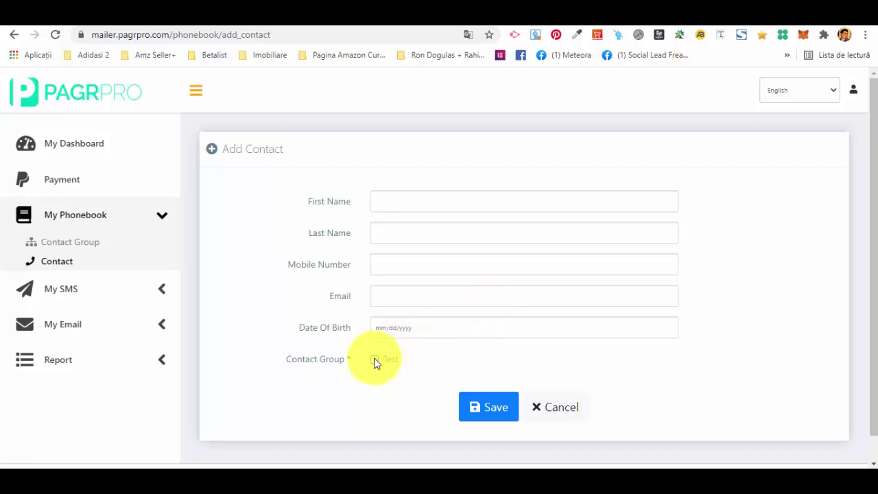
pyautogui.click(396, 196)
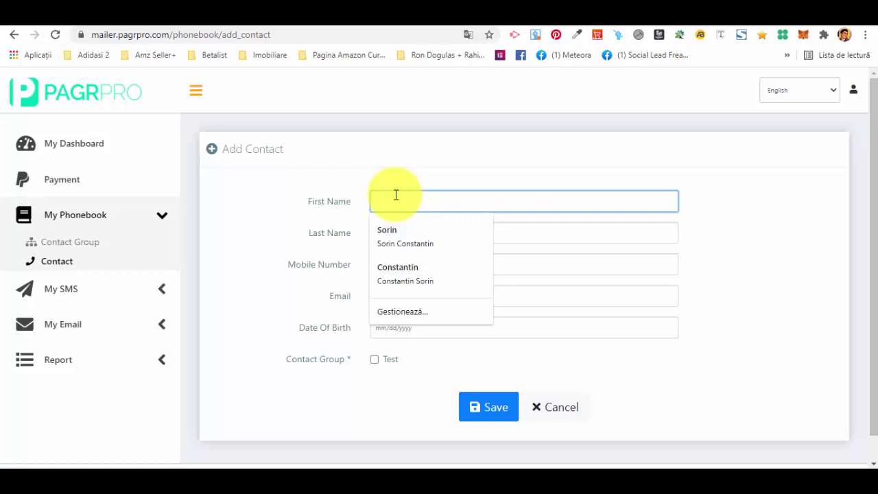
pyautogui.press('Tab')
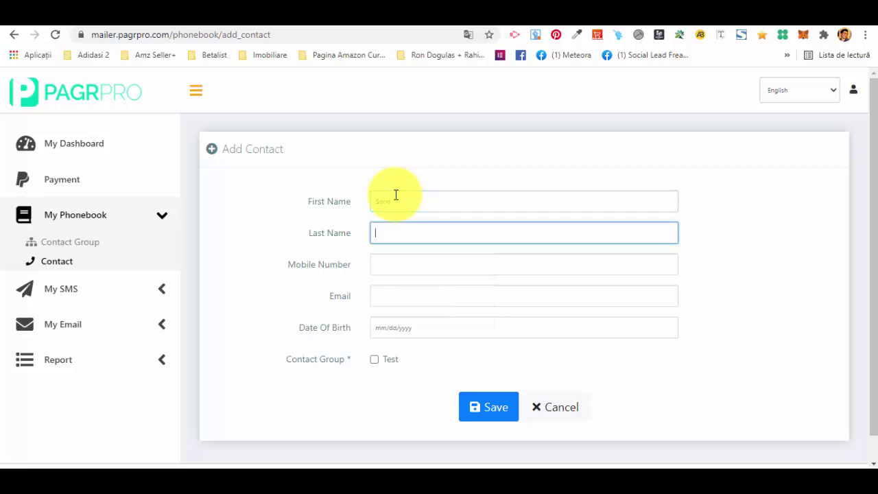
pyautogui.press('Tab')
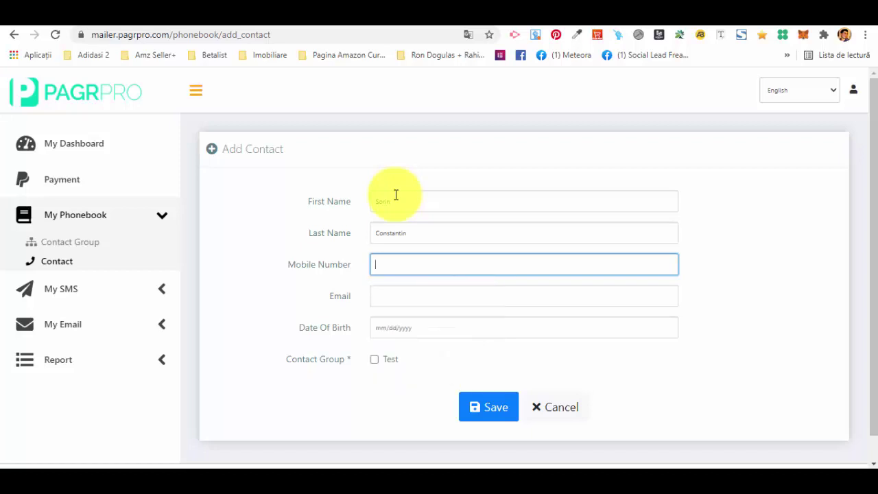
pyautogui.press('Tab')
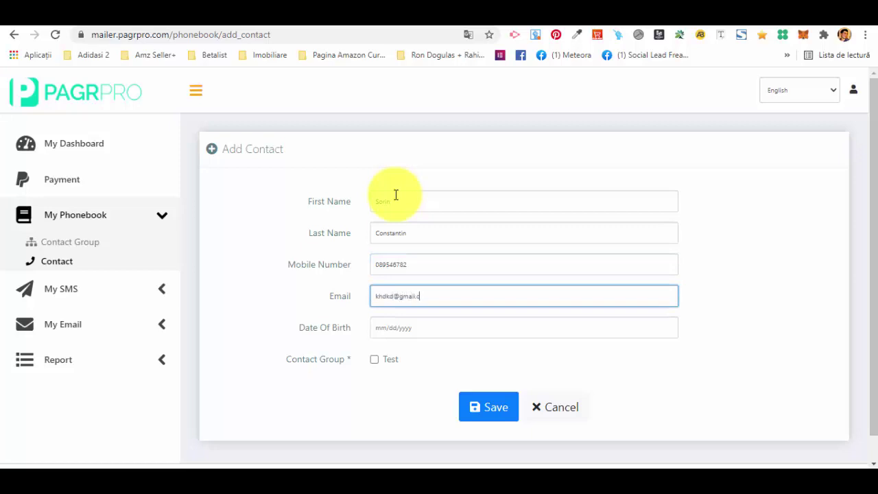
# - Set the contact's date of birth to 05/07/2000
pyautogui.click(405, 327)
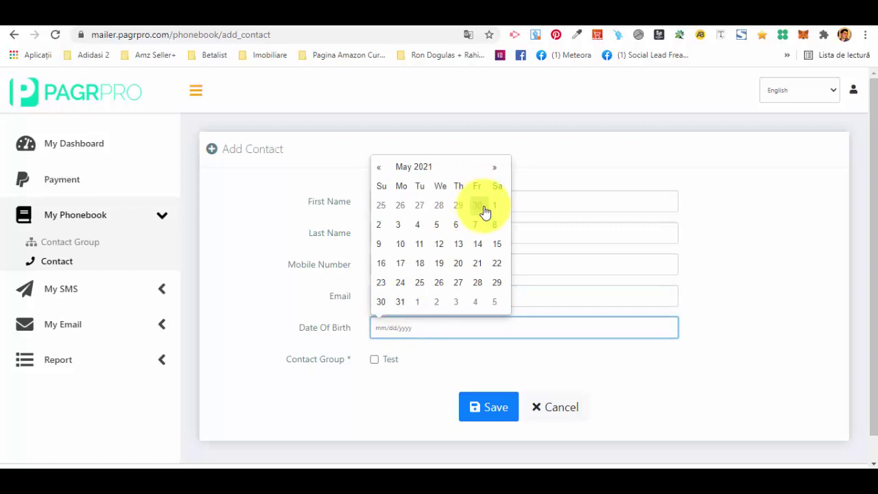
pyautogui.click(476, 228)
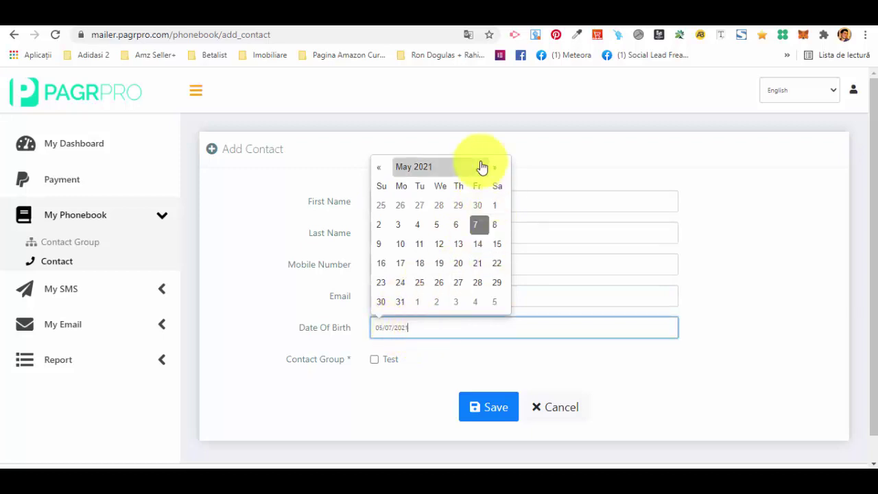
pyautogui.click(381, 168)
pyautogui.click(382, 168)
pyautogui.click(381, 168)
pyautogui.click(382, 168)
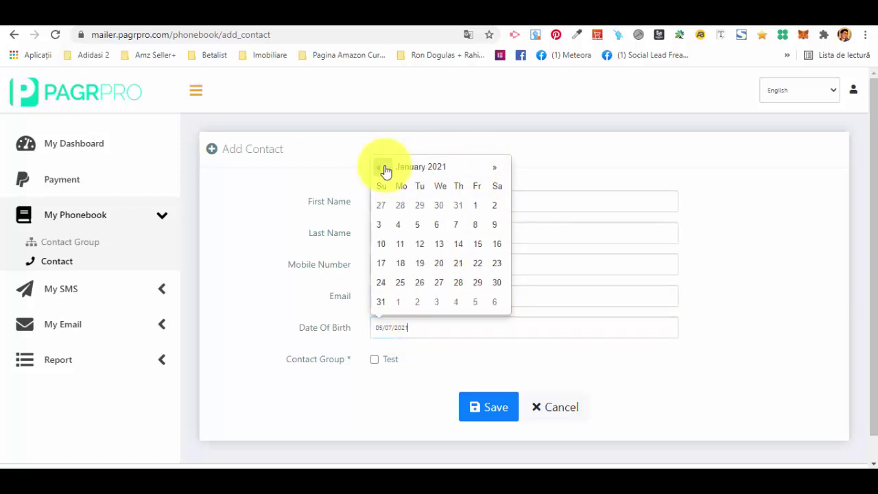
pyautogui.click(382, 168)
pyautogui.click(381, 168)
pyautogui.click(381, 168)
pyautogui.click(381, 168)
pyautogui.tripleClick(384, 170)
pyautogui.tripleClick(381, 170)
pyautogui.doubleClick(380, 170)
pyautogui.doubleClick(379, 170)
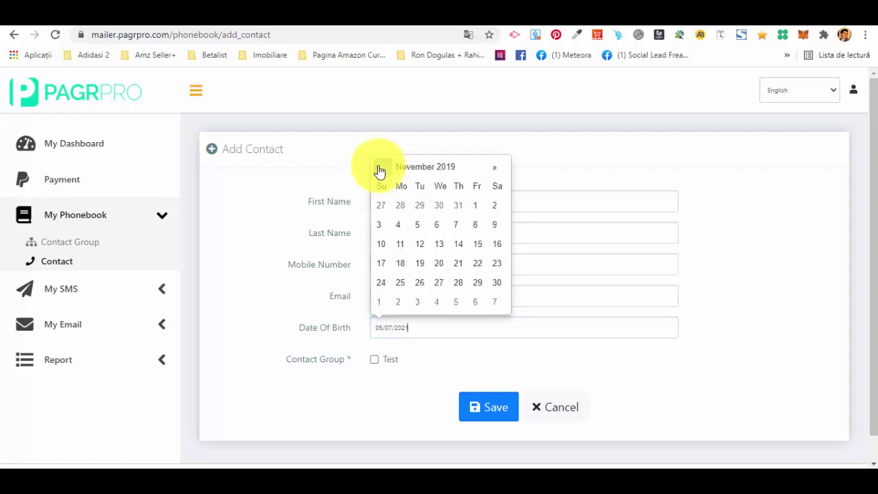
pyautogui.tripleClick(379, 170)
pyautogui.tripleClick(378, 171)
pyautogui.click(418, 327)
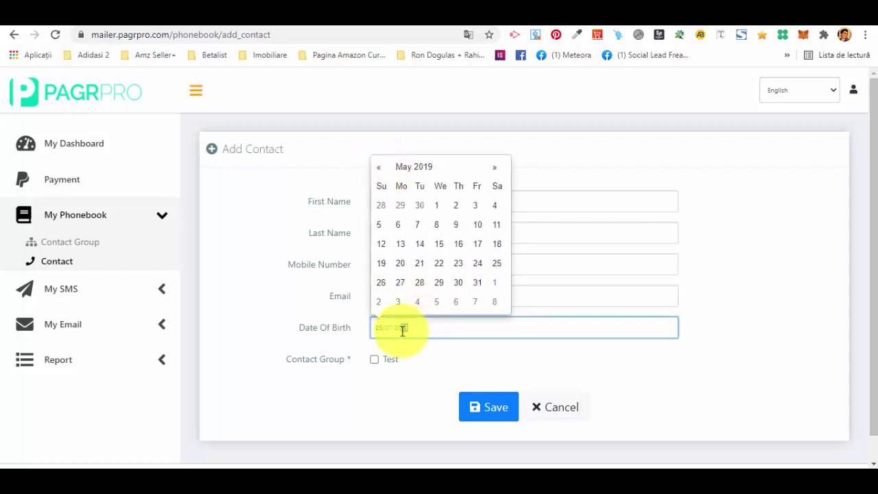
pyautogui.write('05/07/2000')
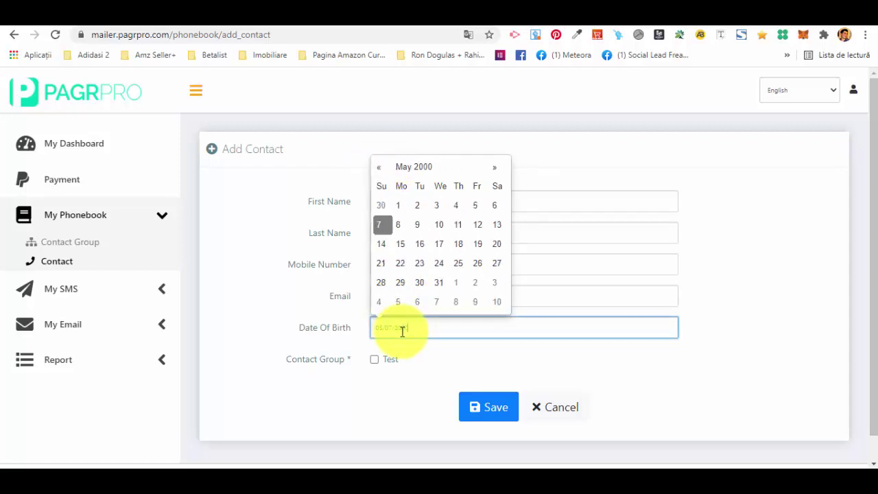
# - Assign the contact to the Test group and save it
pyautogui.click(429, 407)
pyautogui.click(375, 359)
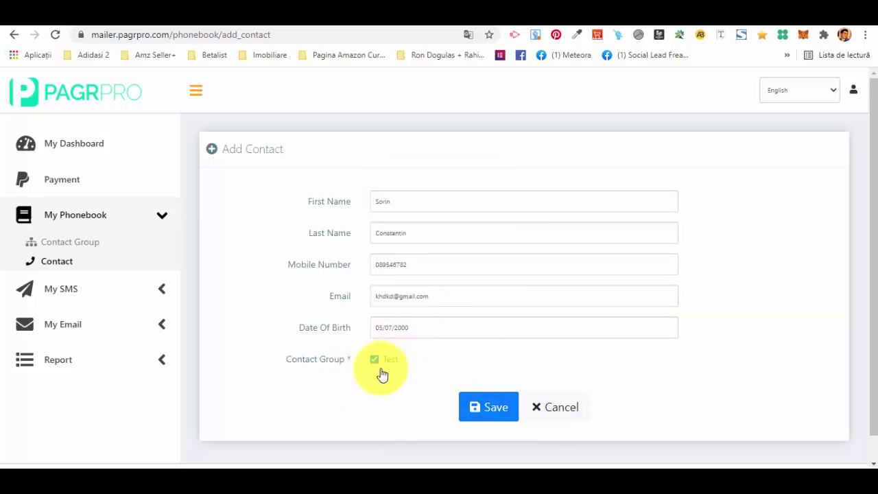
pyautogui.click(494, 407)
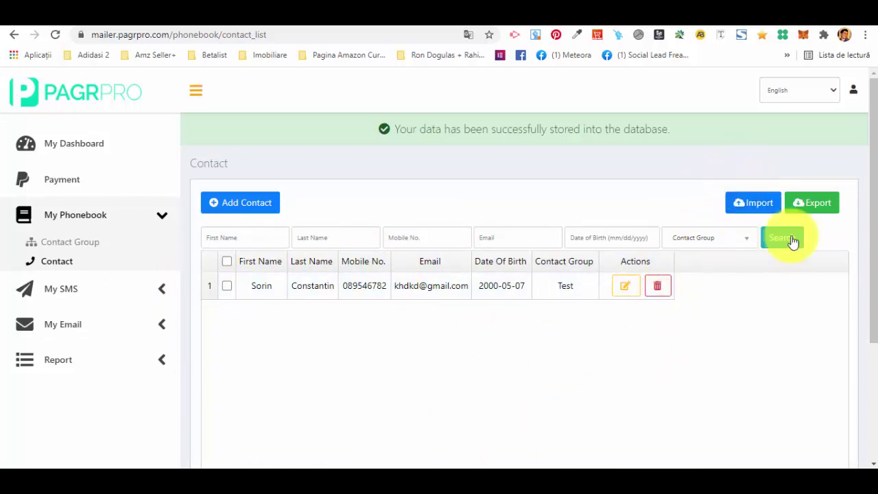
# - On the Import Contact (CSV) page, select all contact groups as the import target
pyautogui.click(760, 203)
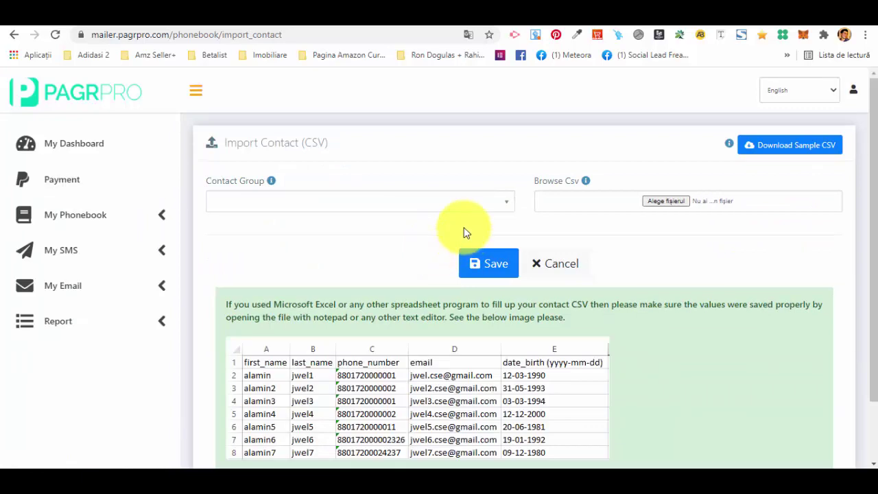
pyautogui.click(268, 201)
pyautogui.click(239, 268)
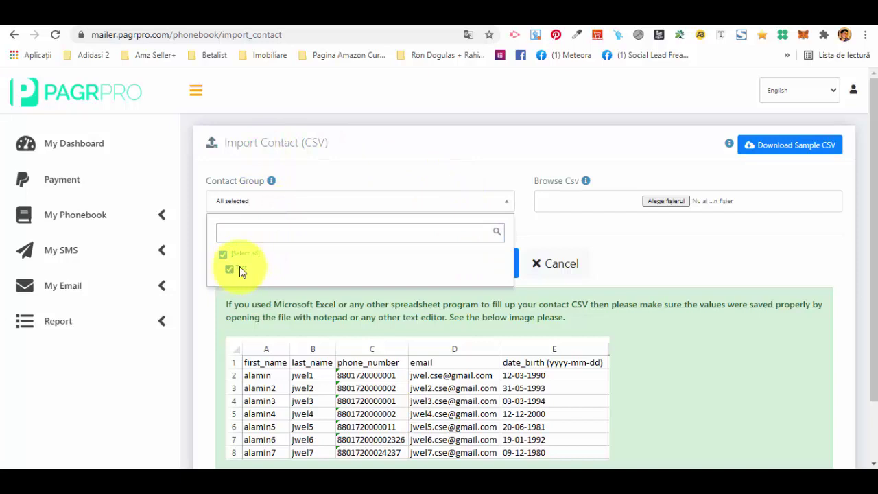
pyautogui.click(694, 200)
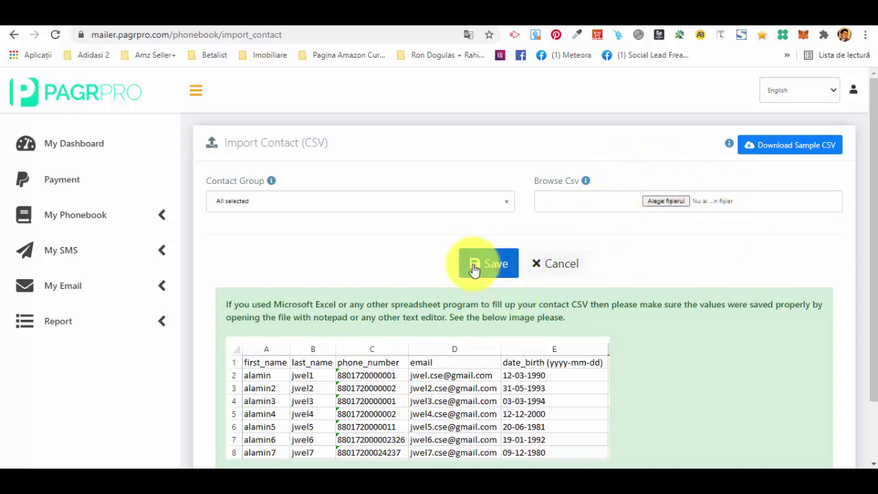
pyautogui.scroll(-2, 373, 363)
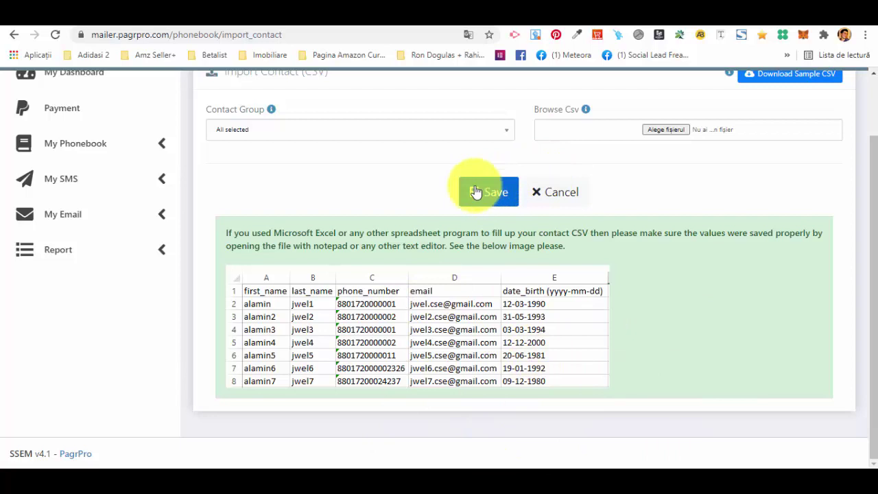
pyautogui.scroll(2, 352, 245)
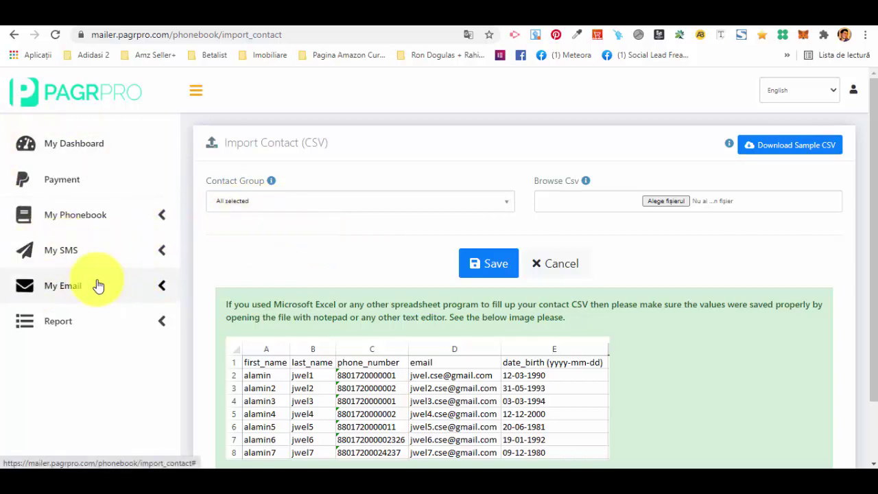
# - Open the SMS API form under My SMS and browse its gateway list without choosing
pyautogui.click(116, 259)
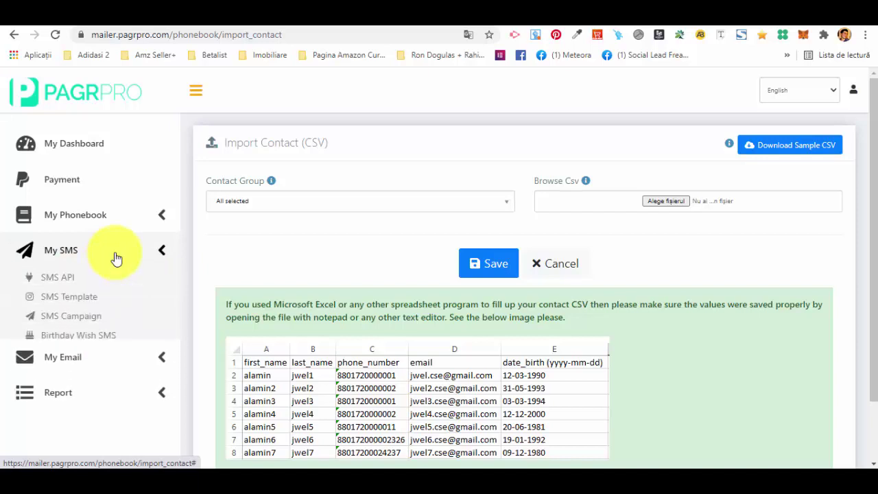
pyautogui.click(58, 282)
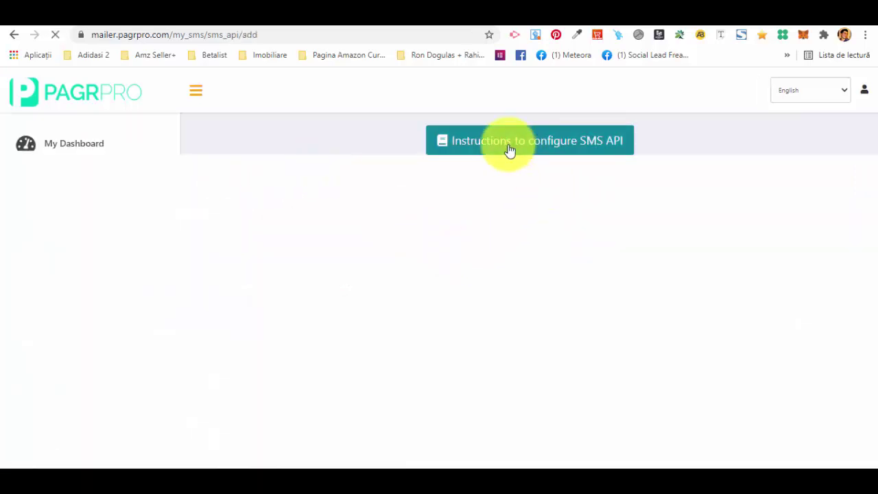
pyautogui.scroll(-2, 457, 188)
pyautogui.scroll(2, 447, 215)
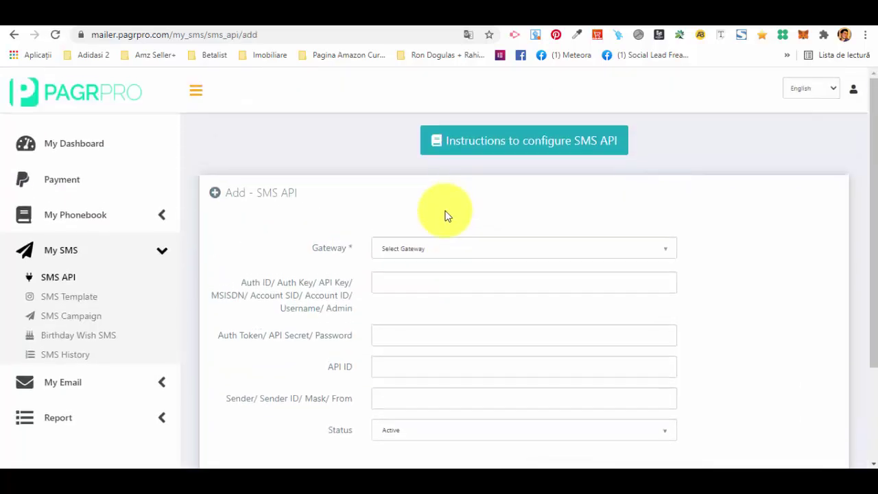
pyautogui.click(449, 258)
pyautogui.scroll(-3, 479, 322)
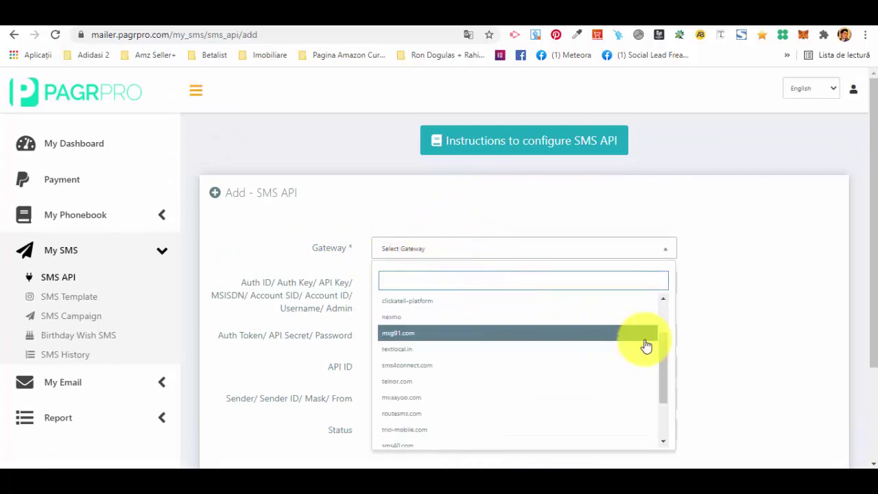
pyautogui.scroll(-3, 702, 275)
pyautogui.scroll(2, 514, 206)
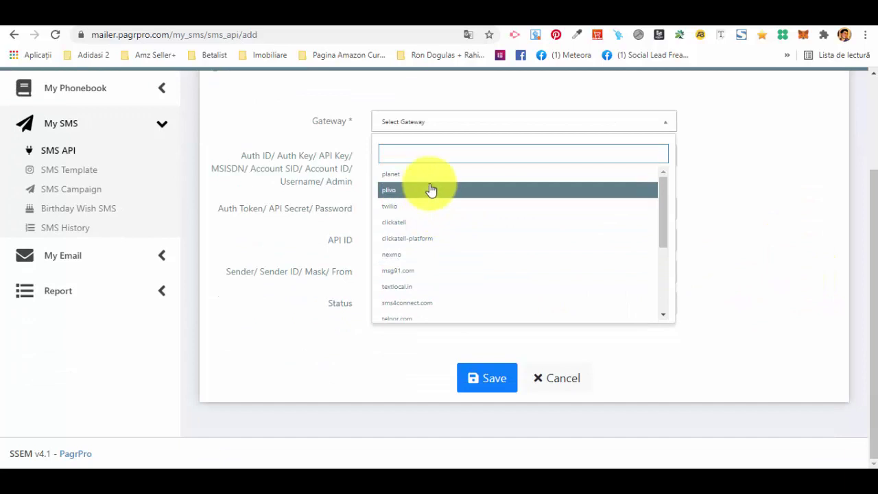
pyautogui.scroll(-4, 484, 254)
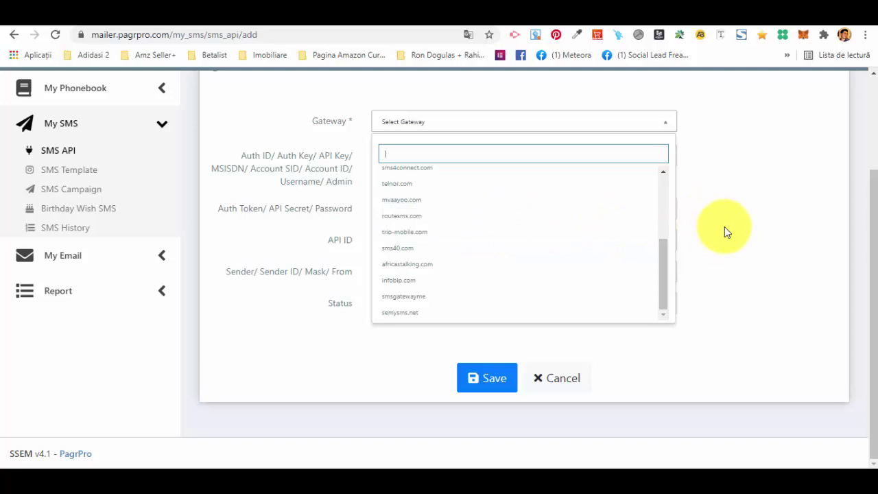
pyautogui.click(686, 147)
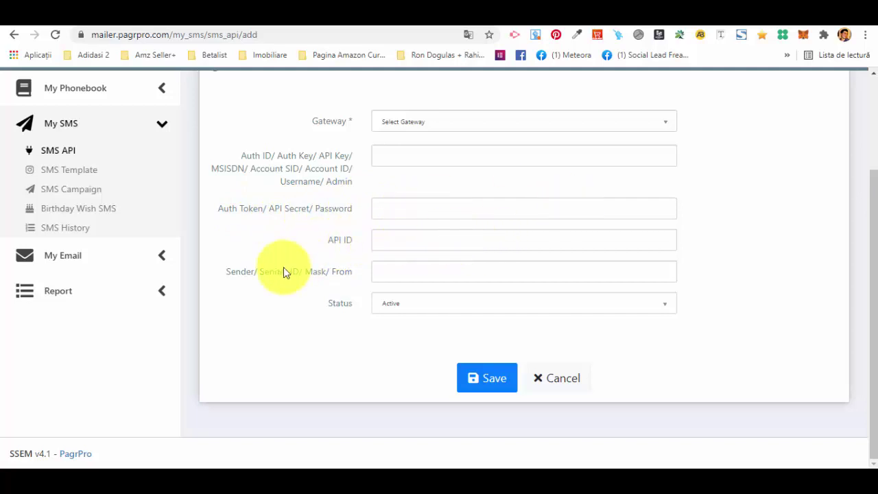
# - Check the sender and status fields, keeping status Active, then open the SMS Template list
pyautogui.click(450, 275)
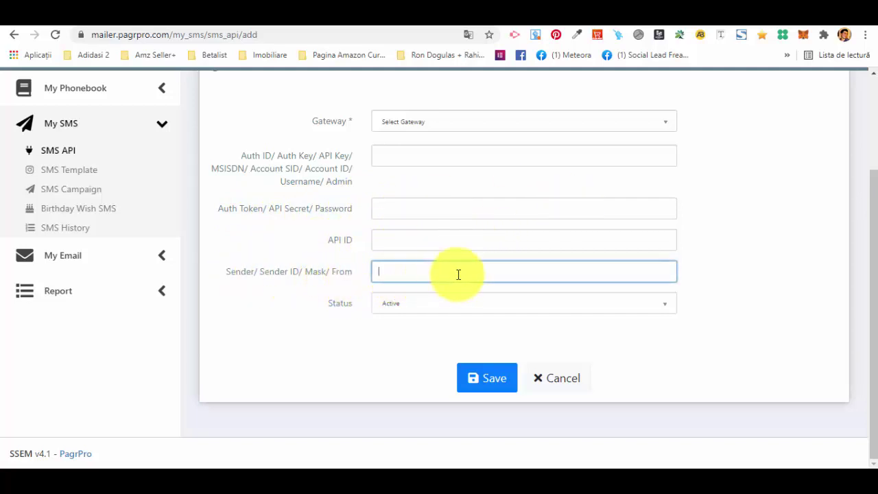
pyautogui.click(456, 305)
pyautogui.click(446, 307)
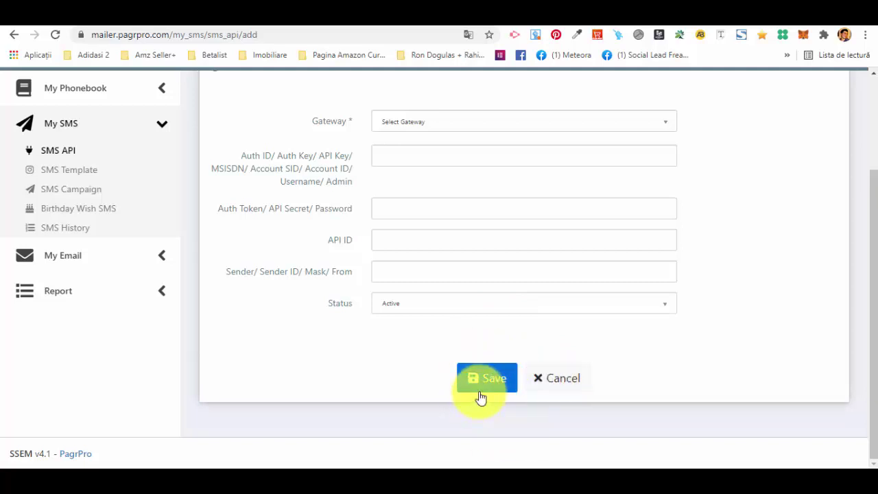
pyautogui.click(79, 175)
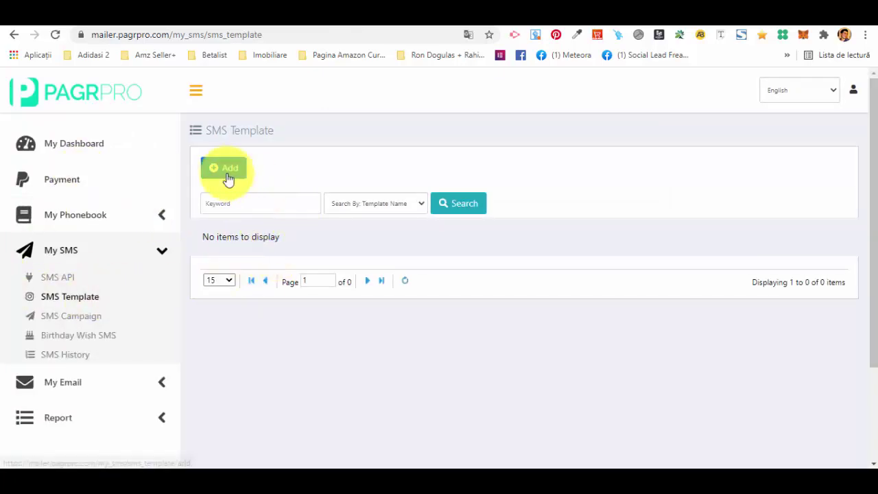
# - Save SMS template 'Test': #FIRST_NAME#, then 'Welcome To The Community. Wait For Us To Write soon!'
pyautogui.click(227, 173)
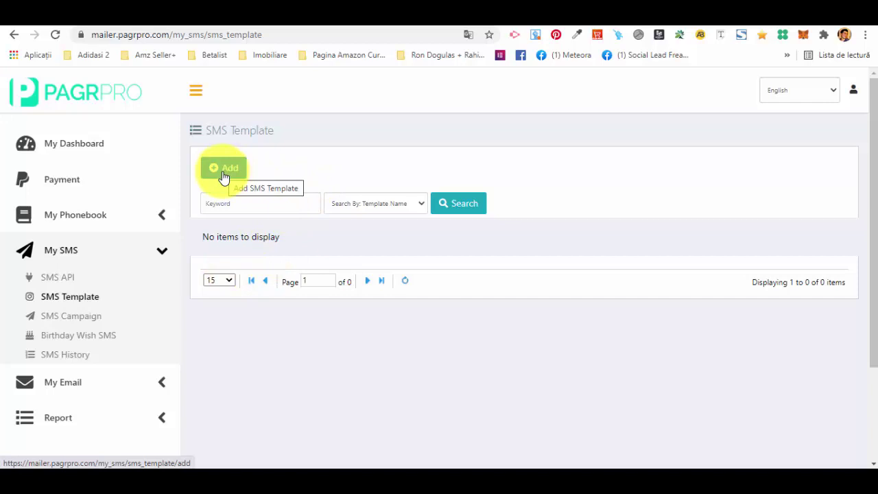
pyautogui.click(224, 173)
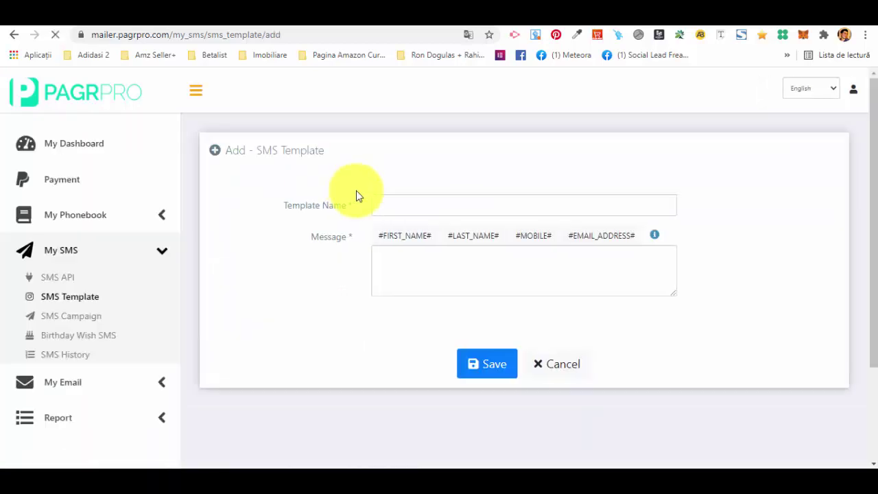
pyautogui.click(399, 209)
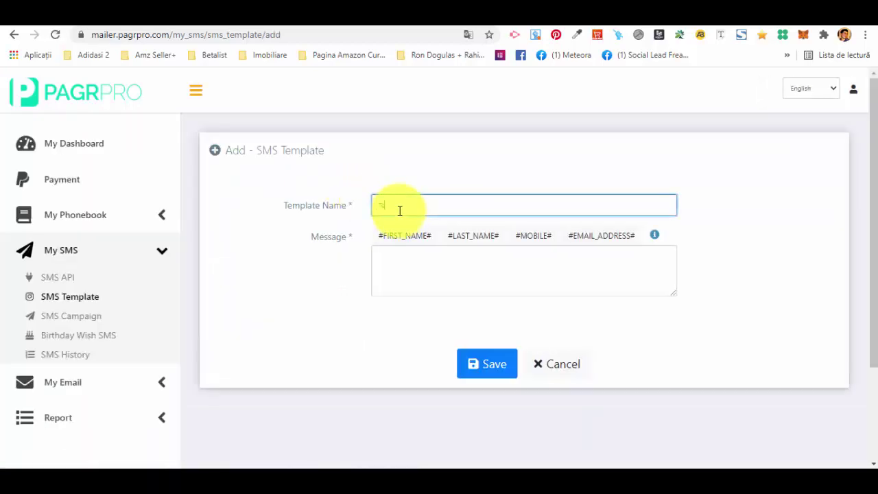
pyautogui.click(411, 269)
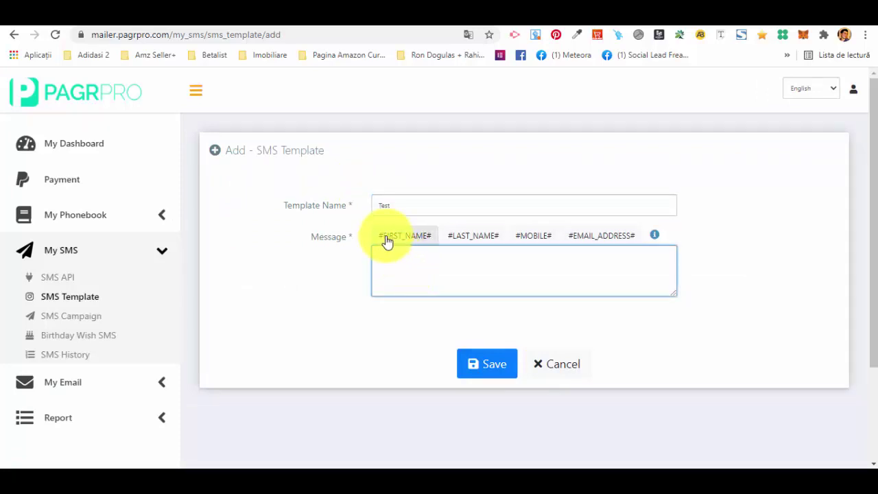
pyautogui.click(390, 243)
pyautogui.click(444, 257)
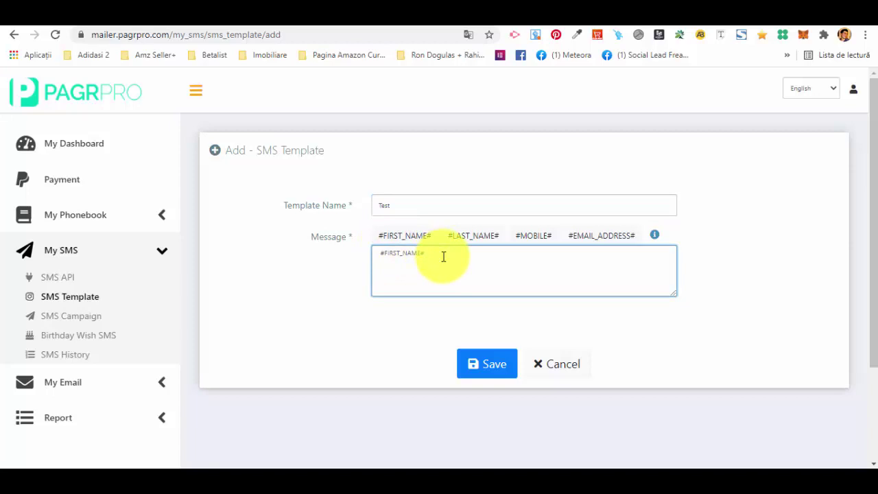
pyautogui.press('Return')
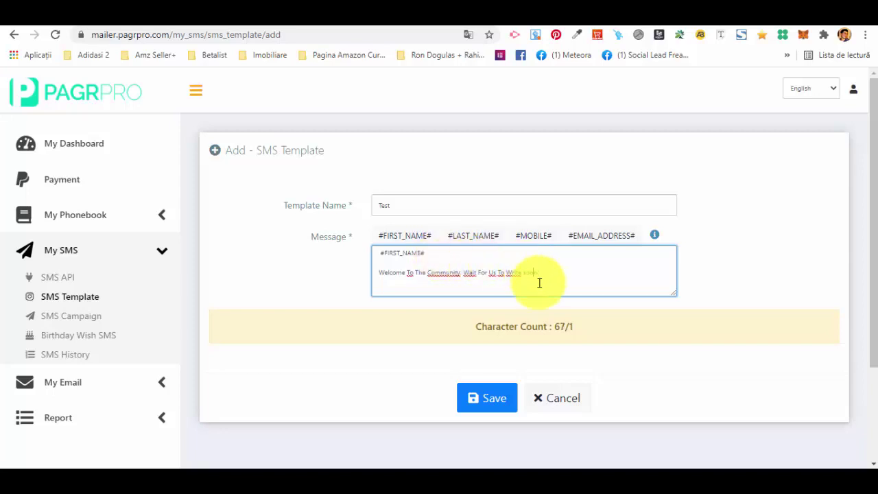
pyautogui.write('!')
pyautogui.click(504, 401)
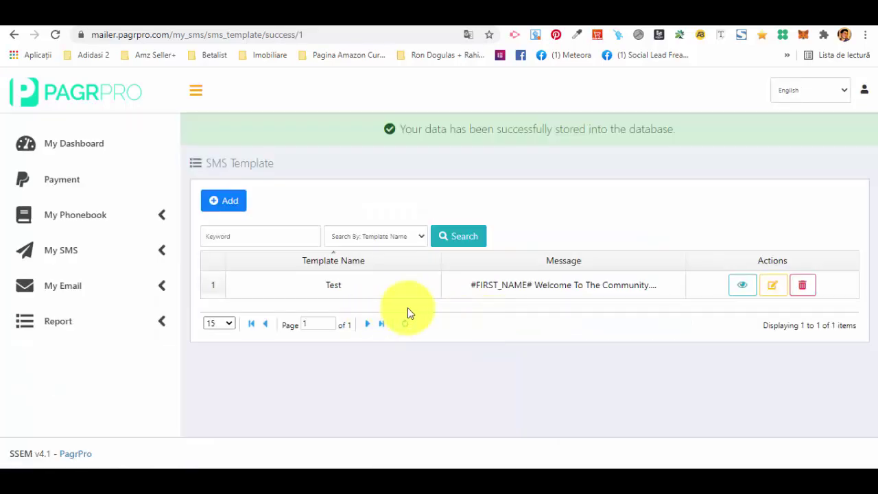
# - View the Test template's full record, then go to the SMS Campaign list
pyautogui.click(742, 285)
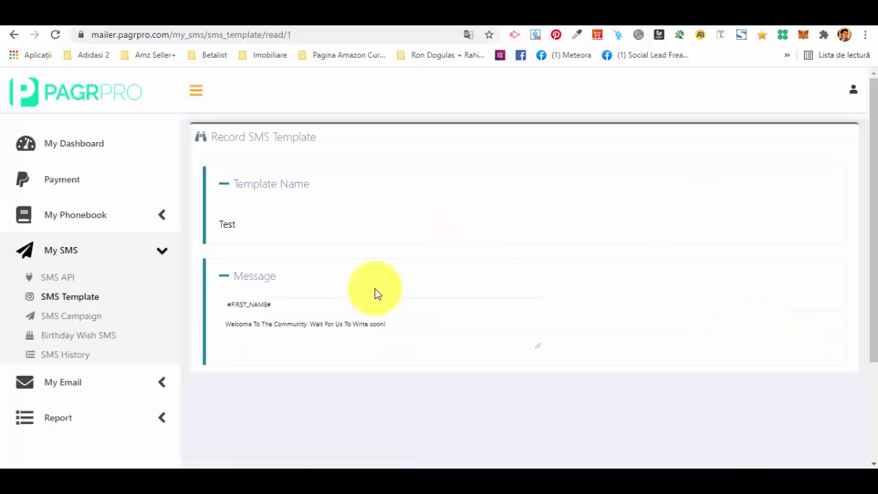
pyautogui.scroll(-2, 270, 302)
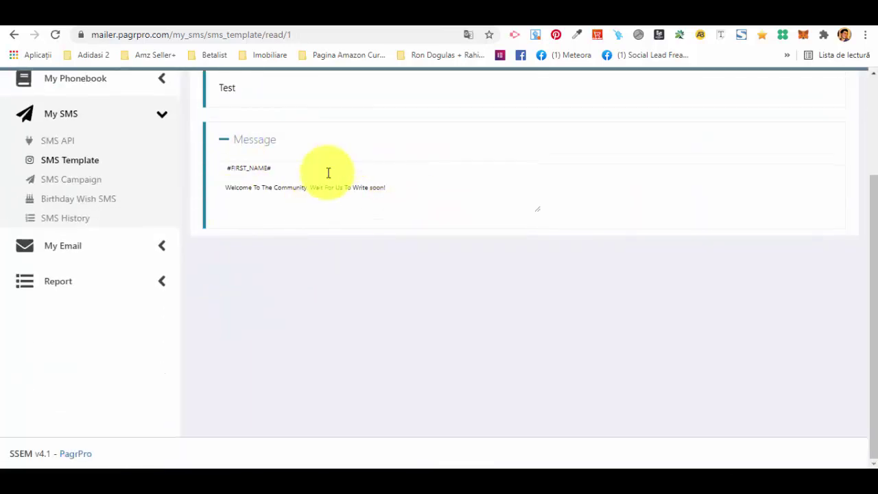
pyautogui.scroll(2, 323, 206)
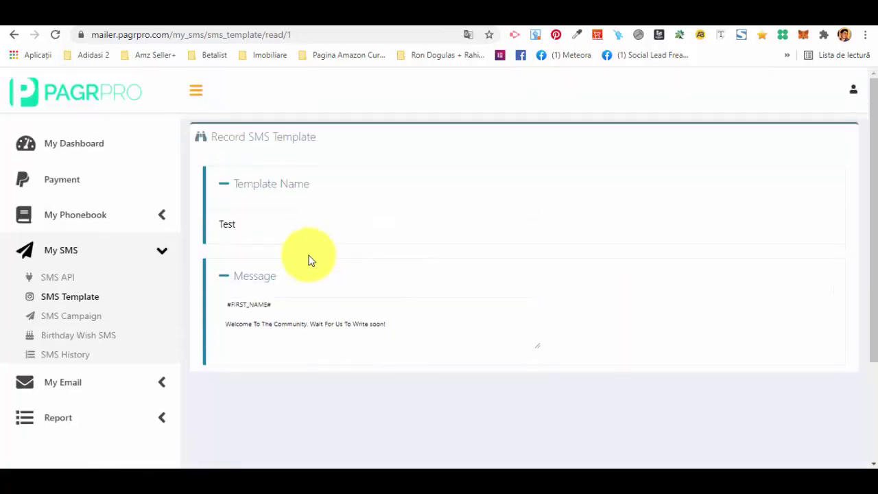
pyautogui.click(69, 317)
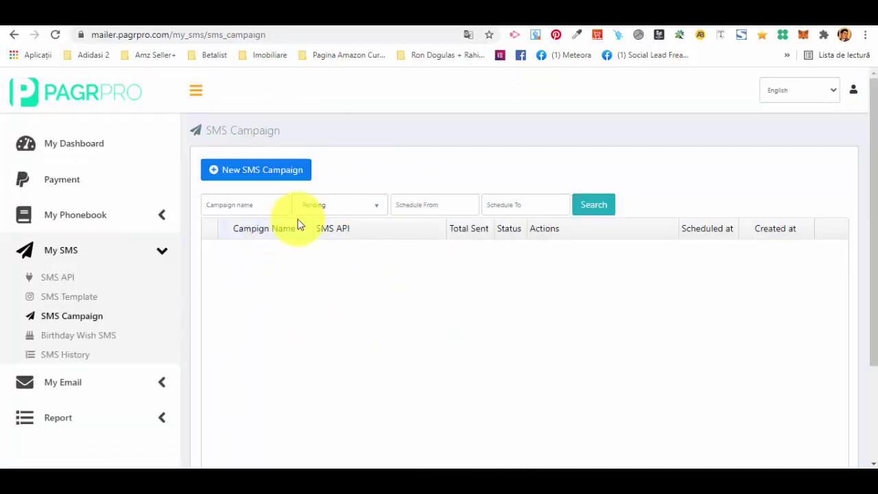
# - Start a new SMS campaign named Test, leaving the message template unselected
pyautogui.click(255, 172)
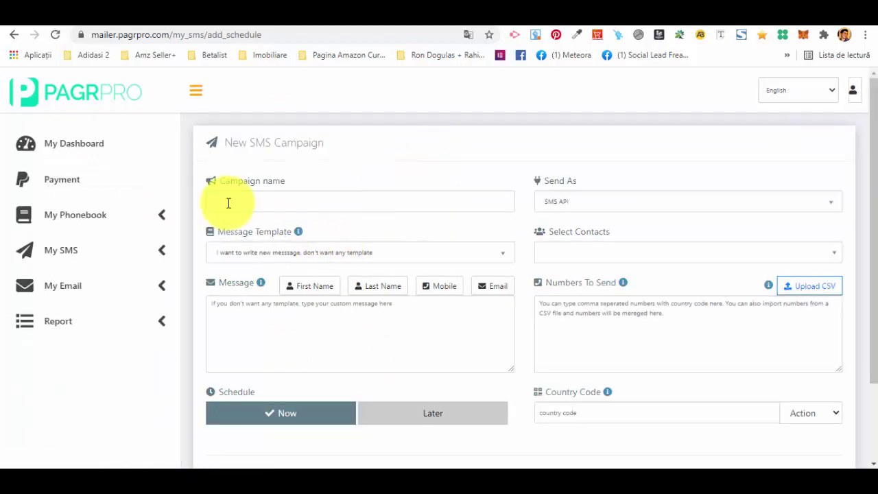
pyautogui.click(238, 208)
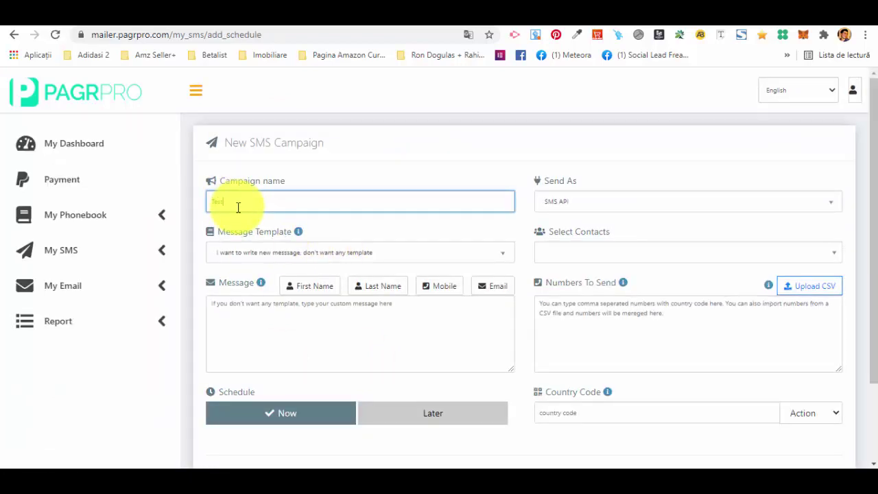
pyautogui.press('Return')
pyautogui.click(408, 254)
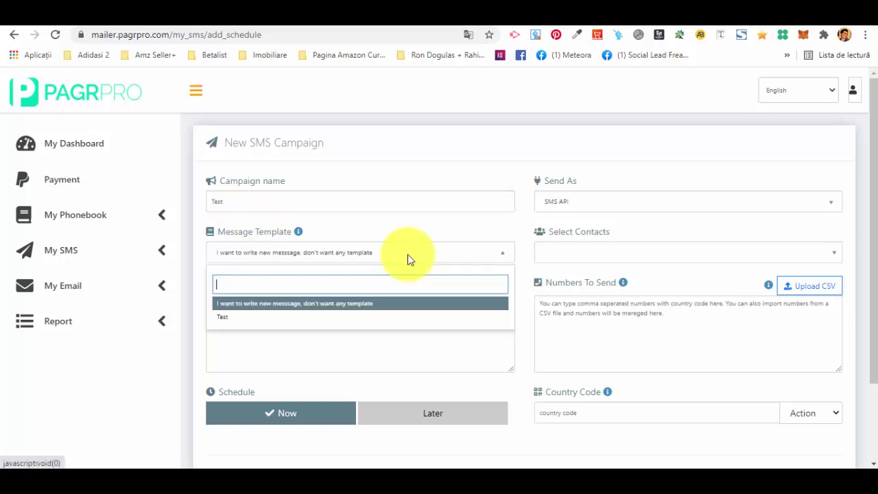
pyautogui.click(407, 255)
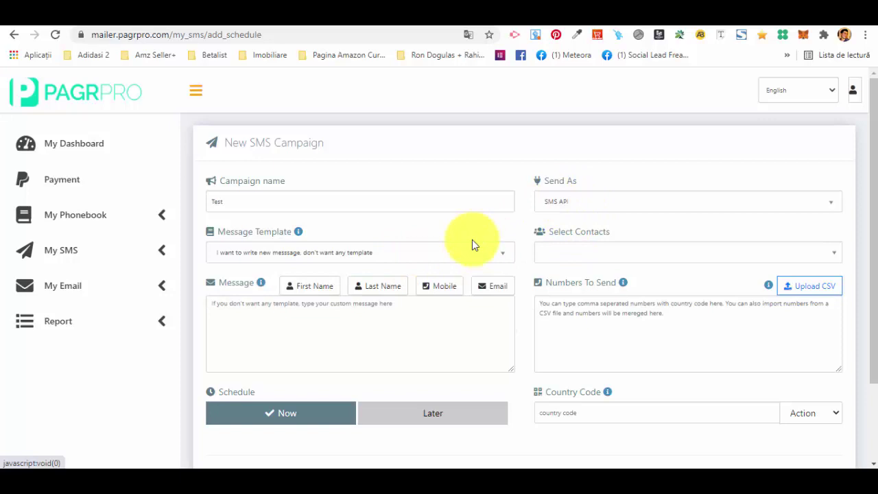
# - Keep a custom message, SMS API as sending method, and no contacts selected
pyautogui.click(291, 313)
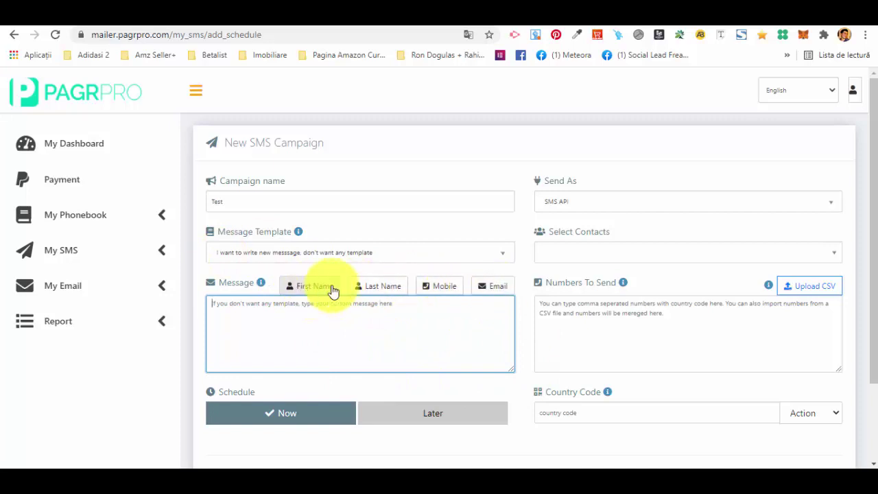
pyautogui.click(381, 322)
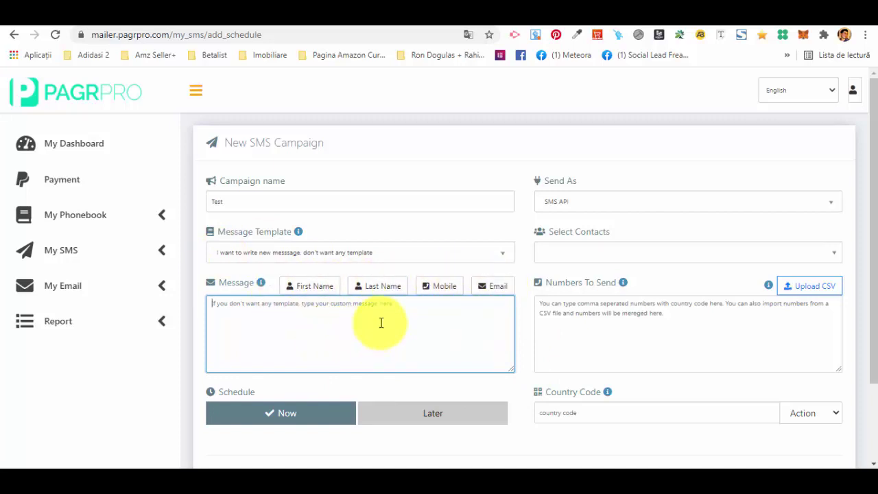
pyautogui.click(594, 208)
pyautogui.click(594, 200)
pyautogui.click(594, 201)
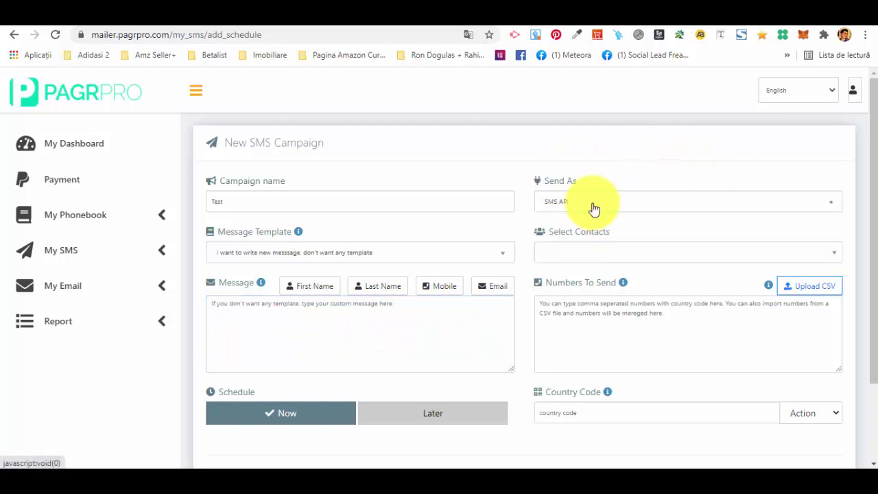
pyautogui.click(624, 254)
pyautogui.click(672, 183)
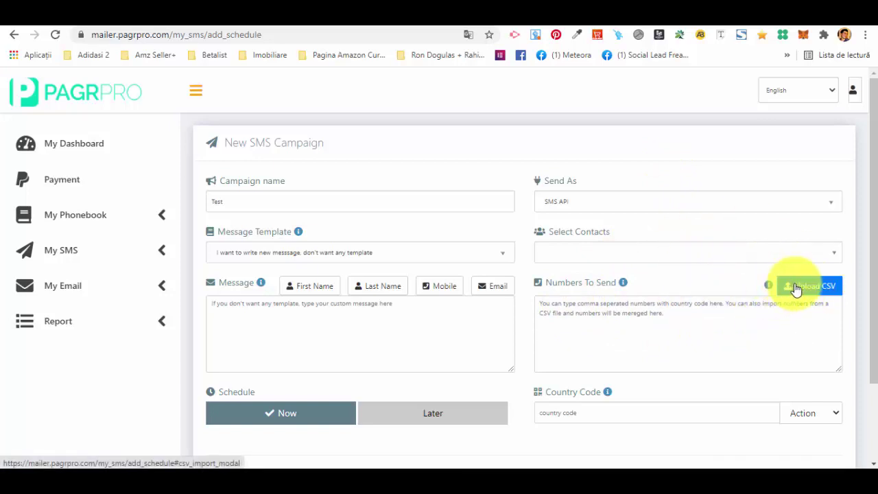
# - Schedule the Test campaign for Later, revealing schedule time and GMT -5:00 America/New_York time zone
pyautogui.scroll(-2, 704, 337)
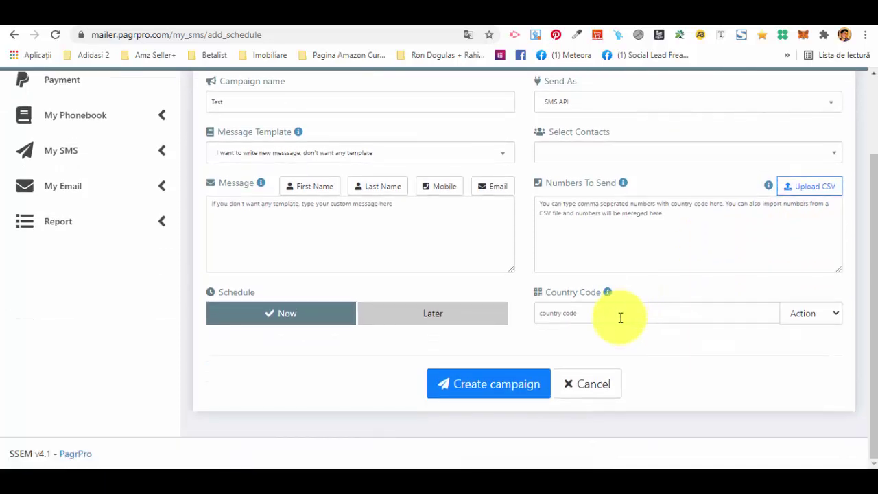
pyautogui.click(614, 312)
pyautogui.click(802, 315)
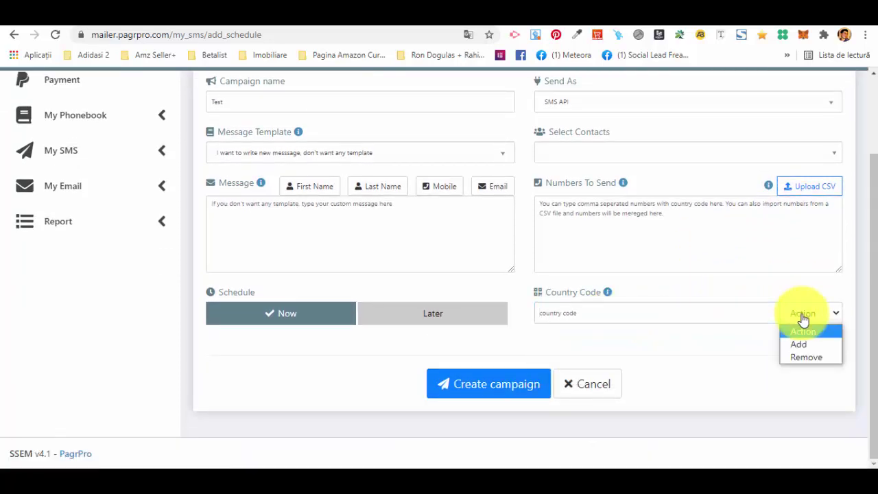
pyautogui.click(748, 248)
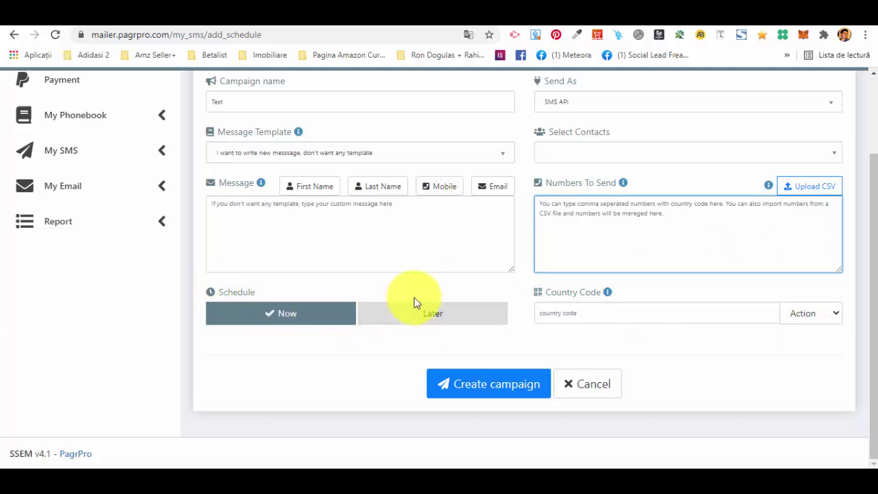
pyautogui.click(446, 320)
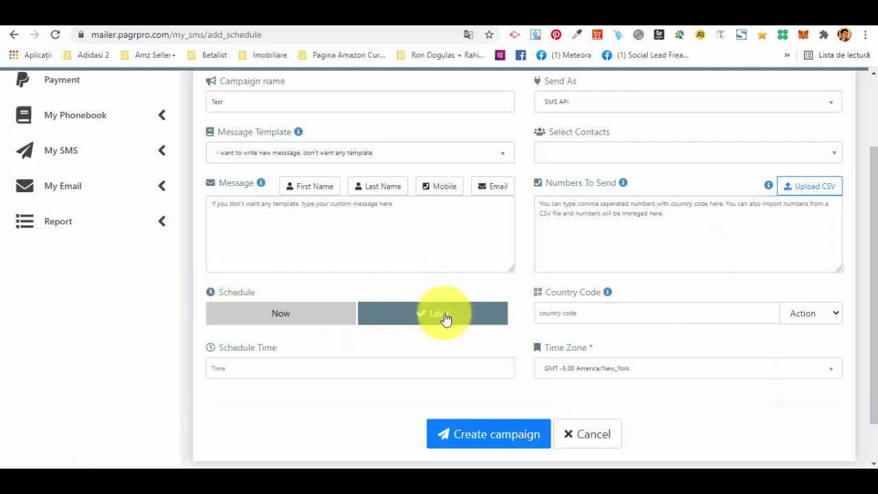
pyautogui.click(234, 369)
pyautogui.scroll(-1, 363, 386)
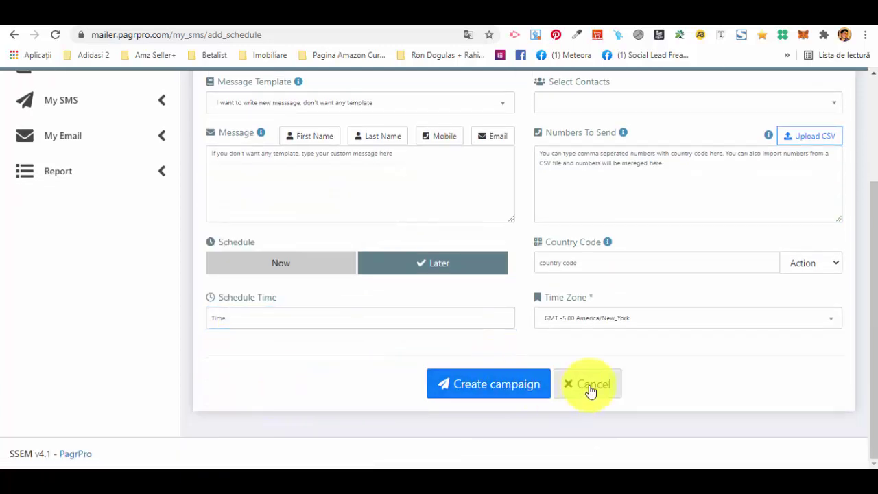
pyautogui.scroll(3, 178, 288)
pyautogui.click(152, 254)
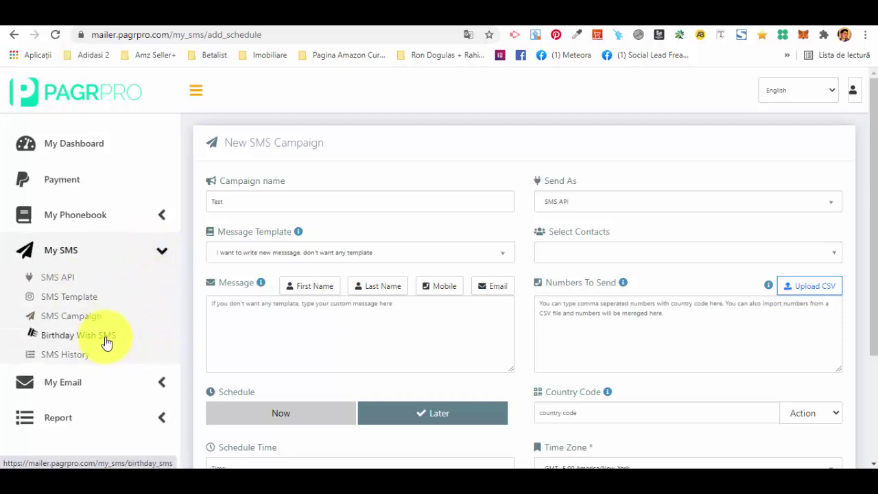
# - Go to Birthday Wish SMS under My SMS and start adding a new birthday wish
pyautogui.click(106, 342)
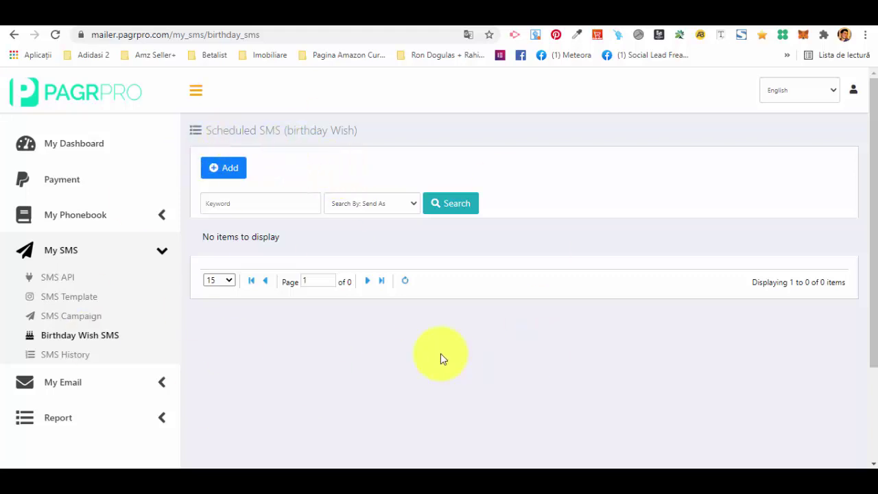
pyautogui.click(227, 172)
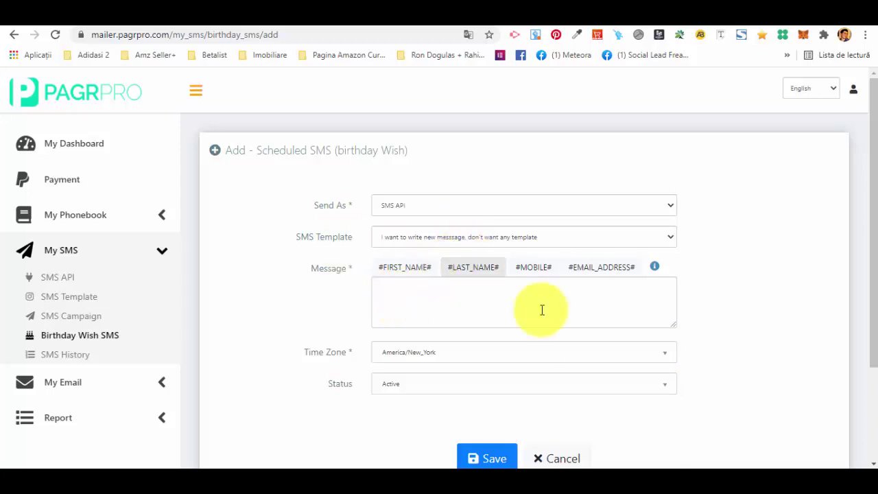
pyautogui.scroll(-2, 480, 302)
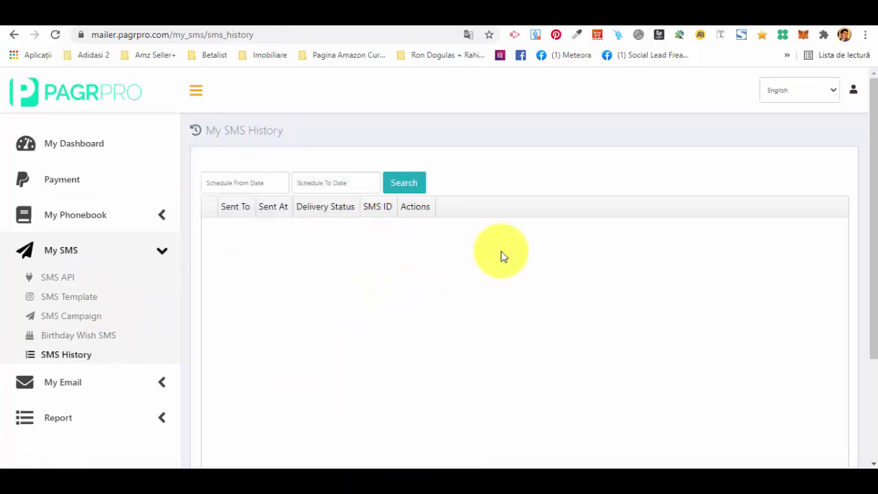
# - Scroll through the empty SMS History table, then go to the SMTP API page
pyautogui.scroll(-2, 501, 256)
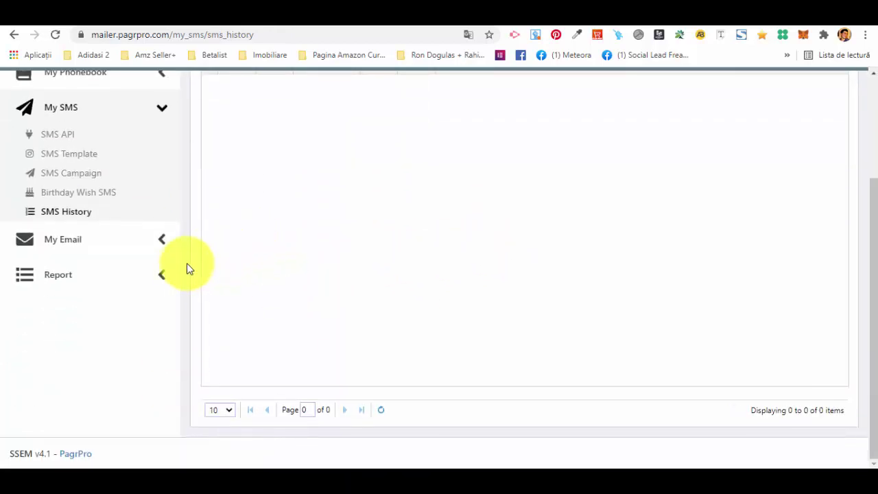
pyautogui.scroll(3, 191, 358)
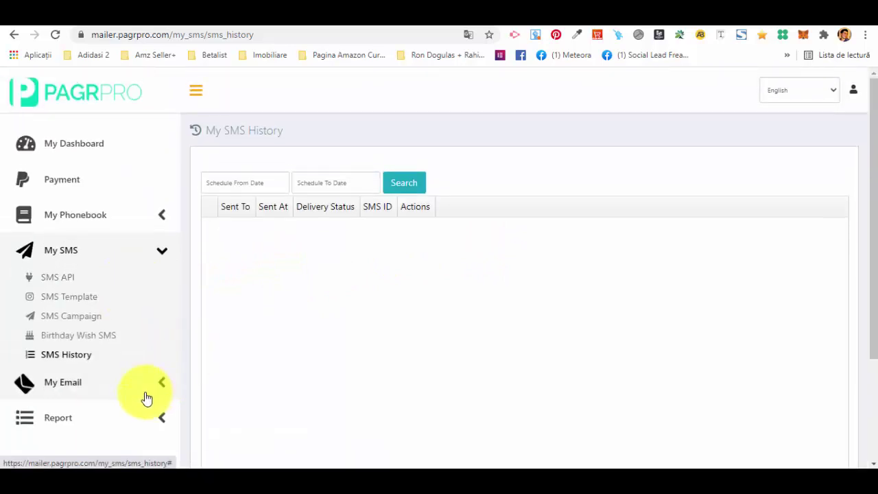
pyautogui.scroll(-3, 143, 395)
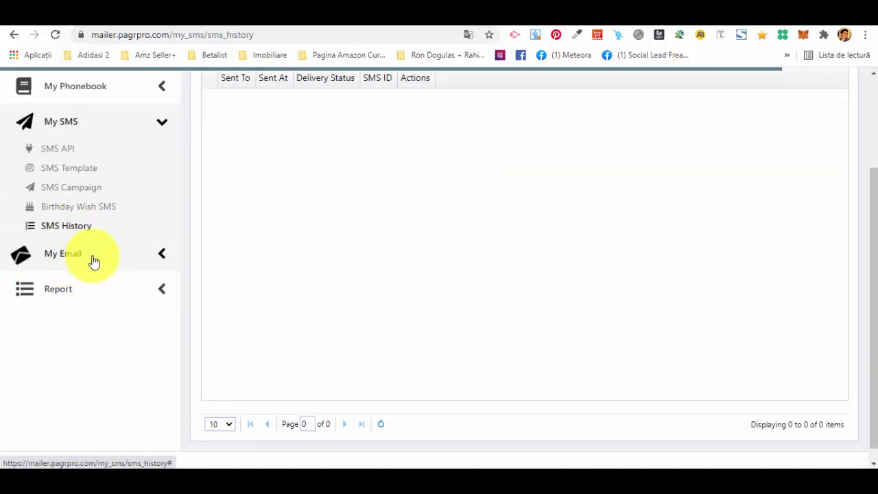
pyautogui.click(67, 187)
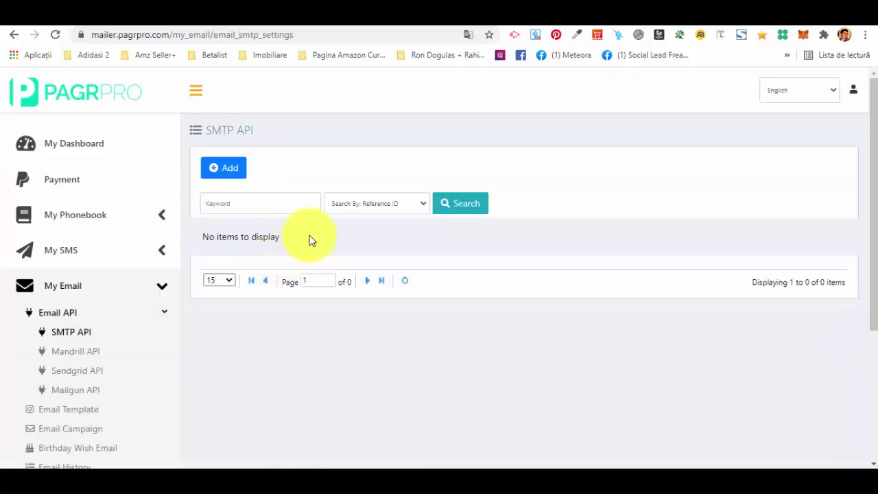
# - View the blank Add SMTP form and its SMTP Type options without choosing one, then go to Mandrill API
pyautogui.click(222, 173)
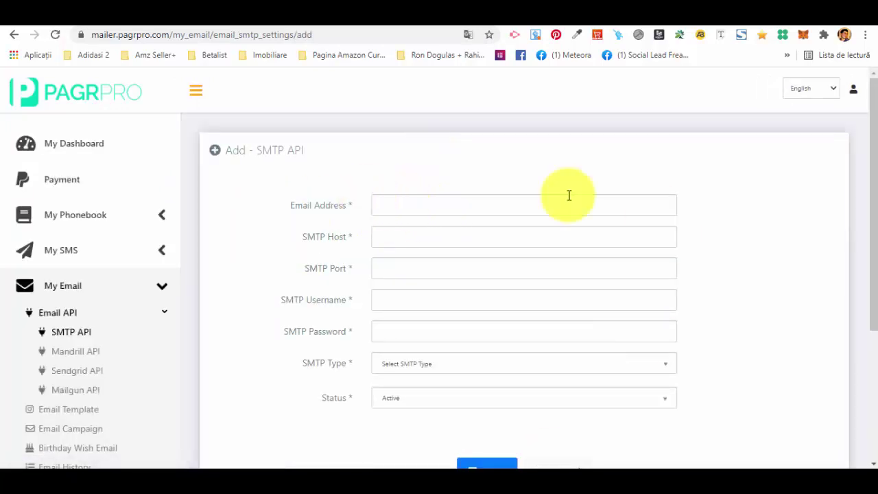
pyautogui.click(412, 362)
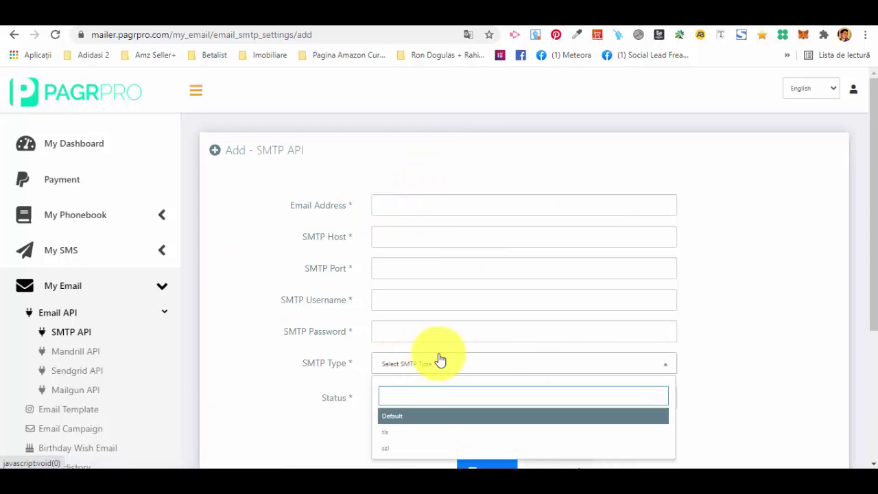
pyautogui.scroll(-1, 419, 364)
pyautogui.click(270, 343)
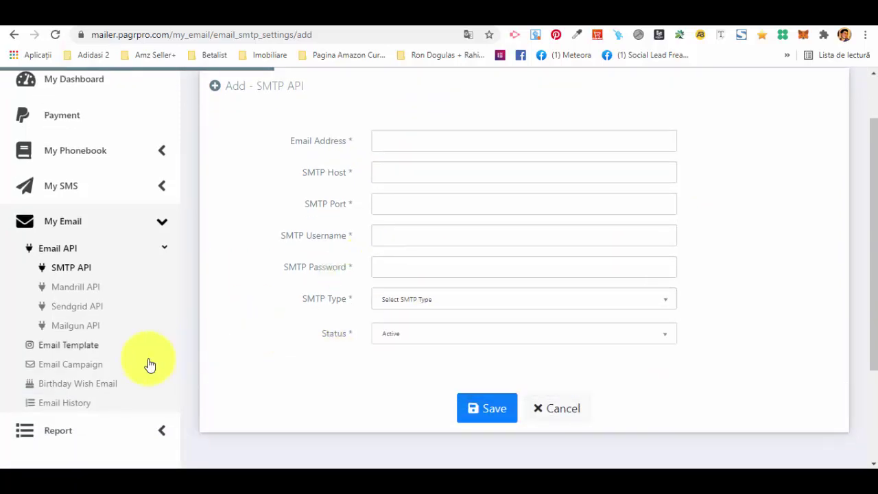
pyautogui.click(74, 287)
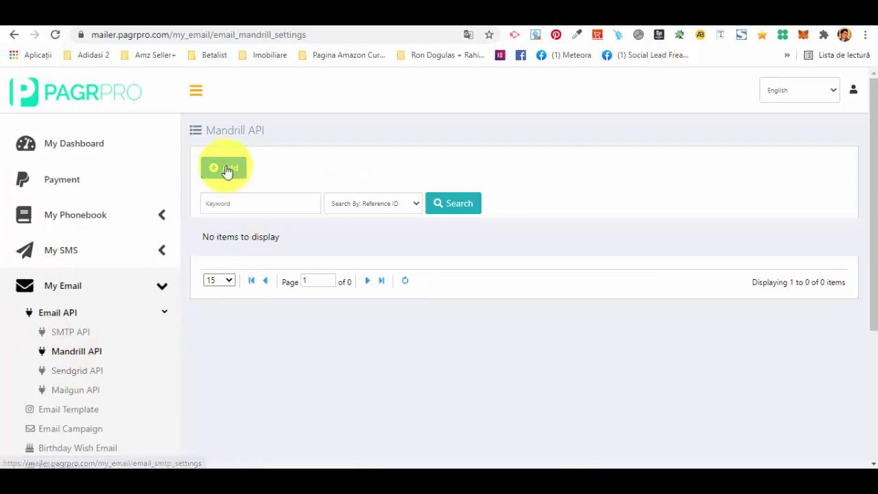
# - Start a new Mandrill API entry, then cancel it and confirm leaving the form
pyautogui.click(226, 170)
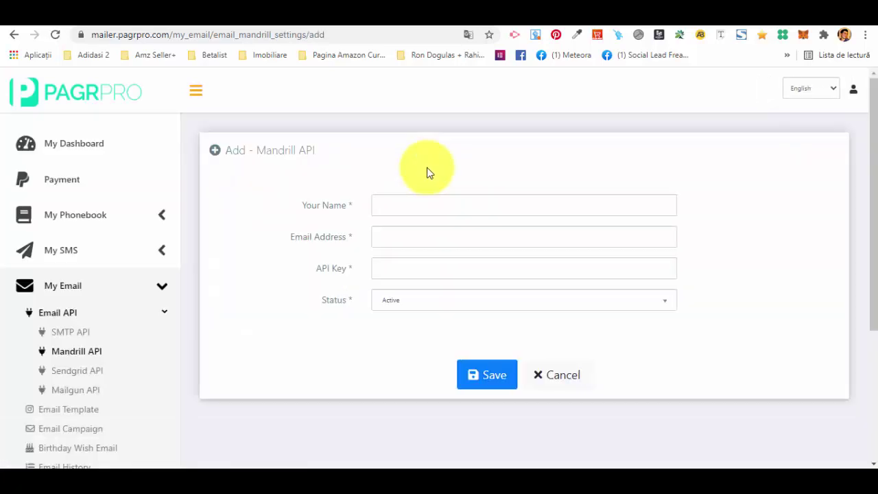
pyautogui.click(562, 380)
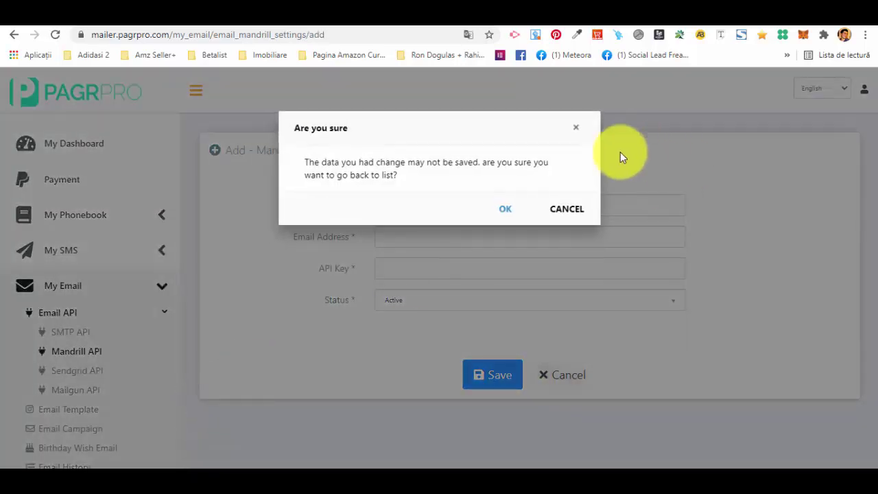
pyautogui.click(511, 208)
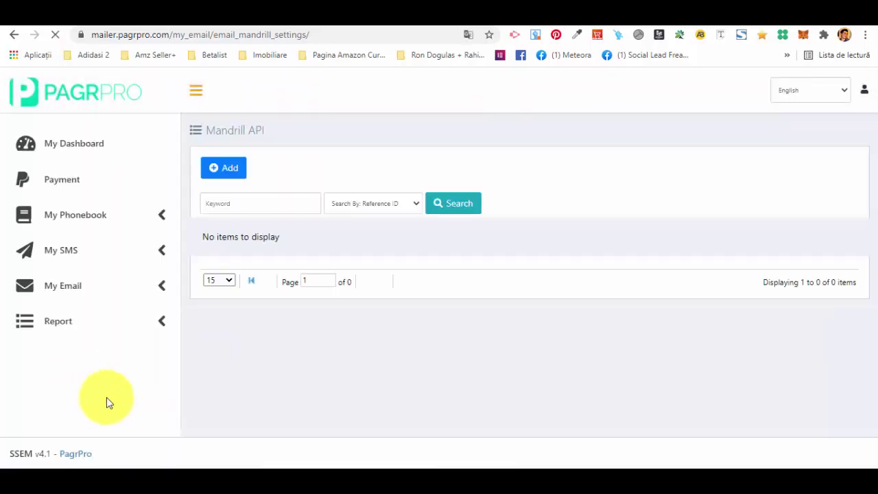
# - Expand My Email > Email API in the sidebar and open the Email Template list
pyautogui.click(162, 251)
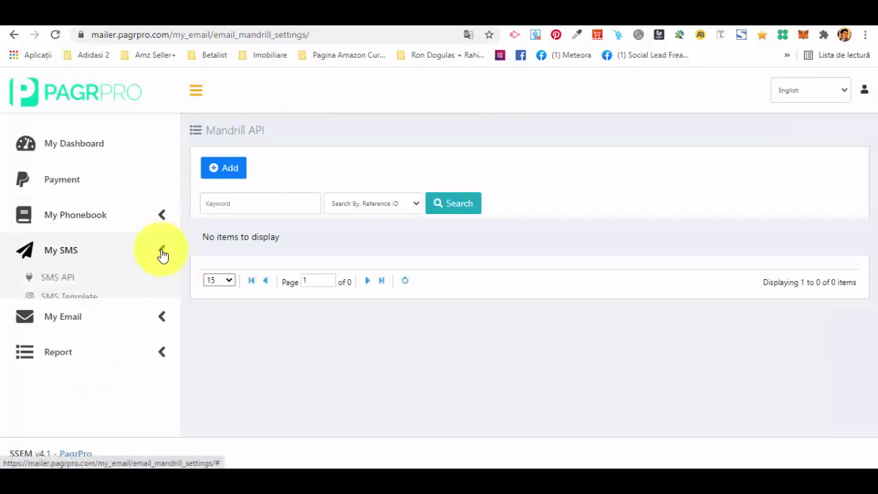
pyautogui.click(125, 386)
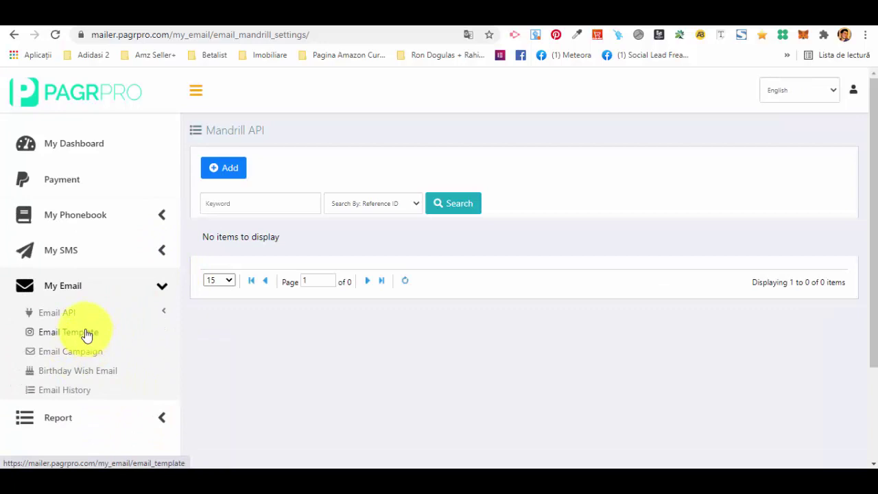
pyautogui.click(69, 314)
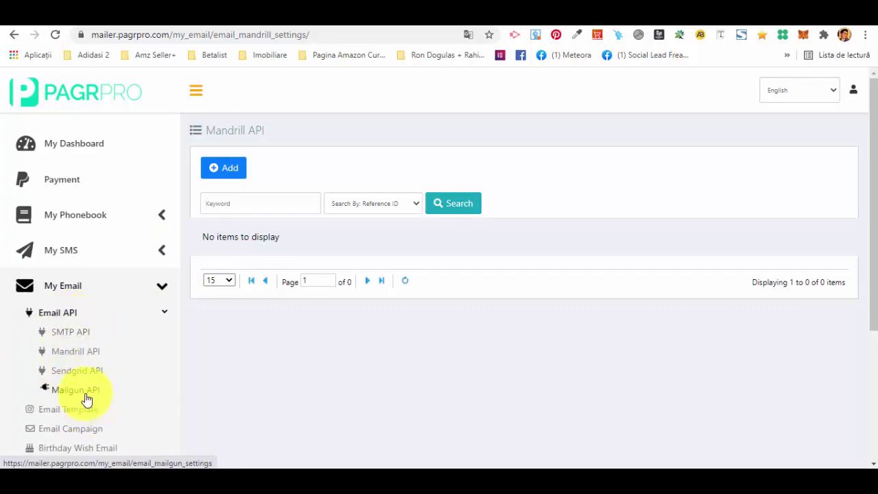
pyautogui.scroll(-3, 87, 399)
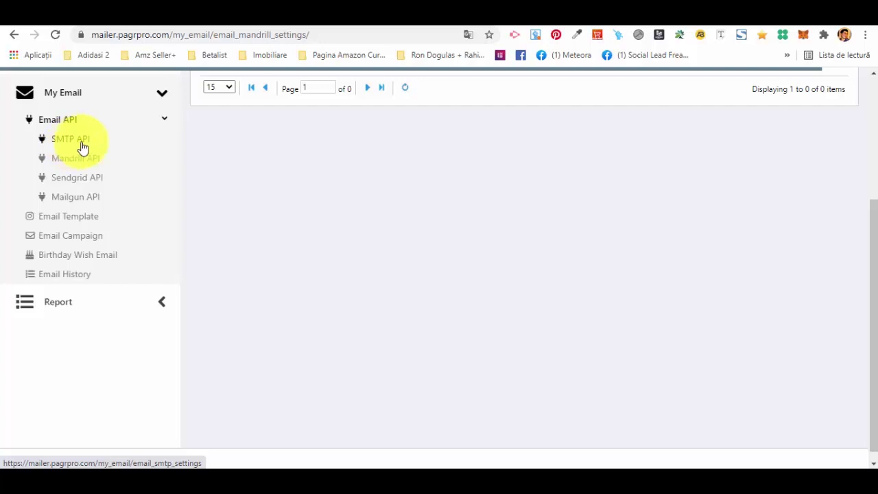
pyautogui.click(76, 226)
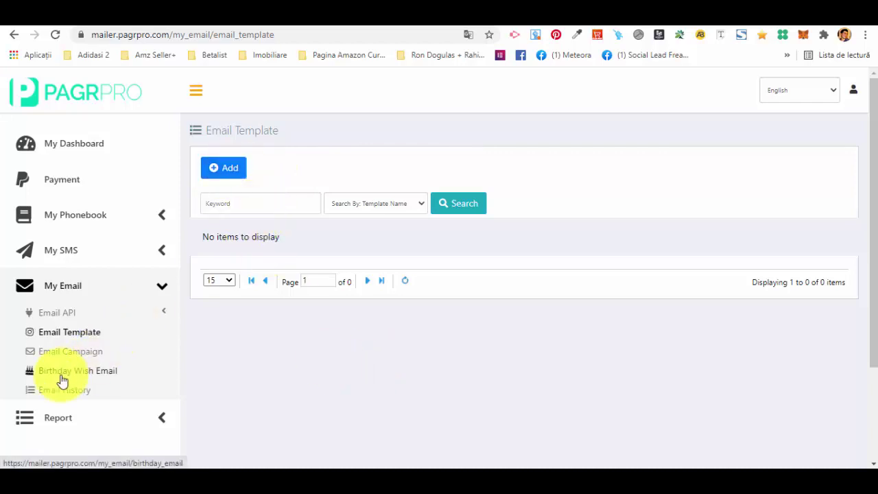
# - Start a new email campaign with Send As set to Email API
pyautogui.click(67, 352)
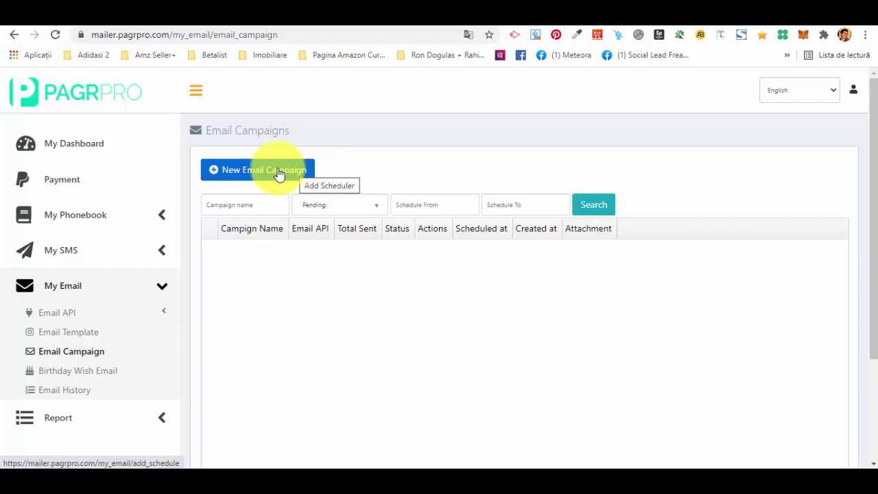
pyautogui.click(276, 175)
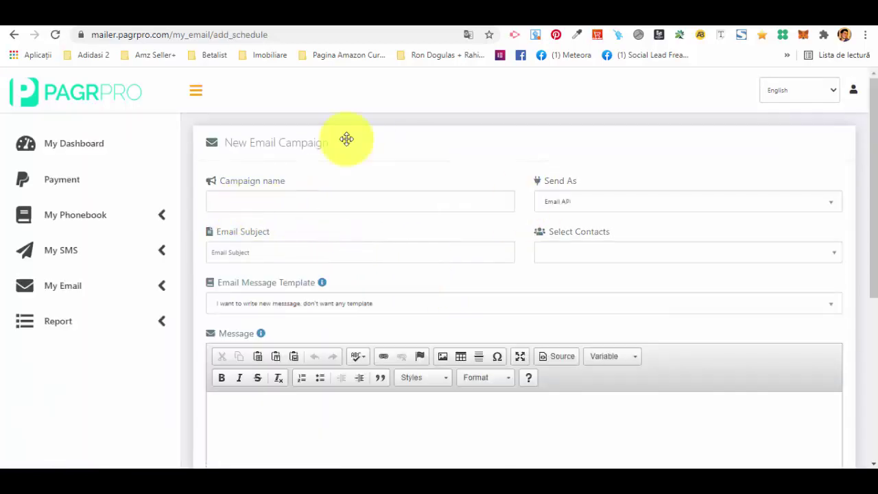
pyautogui.click(570, 201)
pyautogui.click(574, 203)
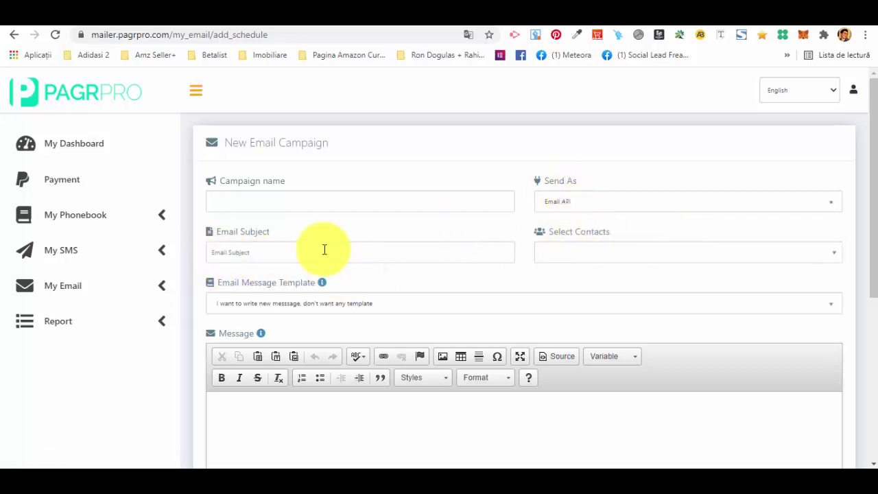
# - Scroll through the blank campaign form and try Create campaign without filling it in
pyautogui.scroll(-3, 294, 216)
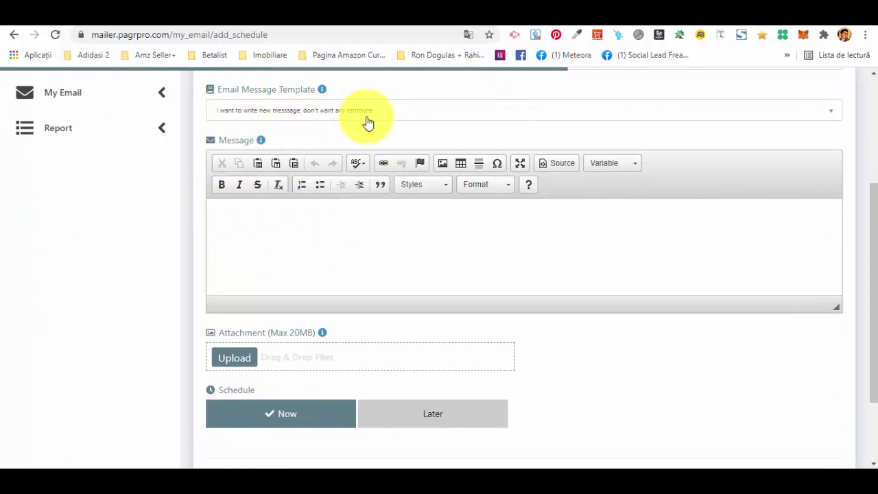
pyautogui.scroll(2, 379, 149)
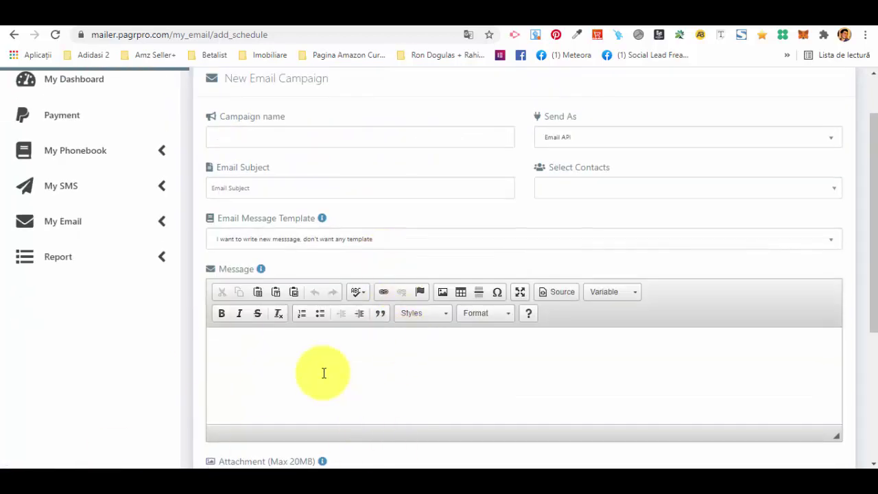
pyautogui.scroll(-3, 341, 210)
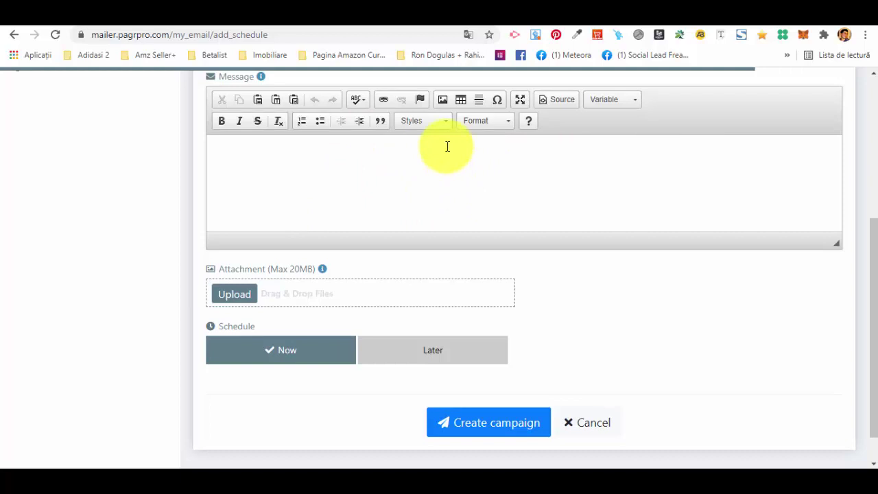
pyautogui.scroll(1, 447, 147)
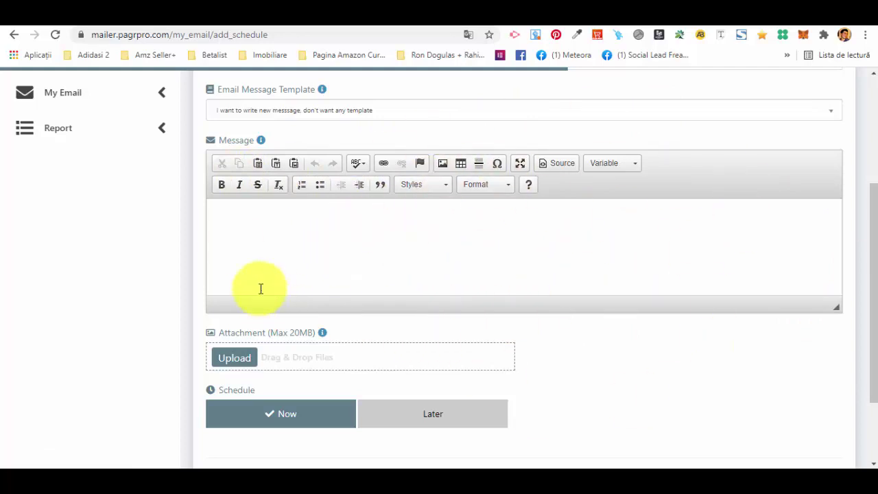
pyautogui.scroll(1, 292, 258)
pyautogui.scroll(3, 292, 258)
pyautogui.scroll(-4, 304, 382)
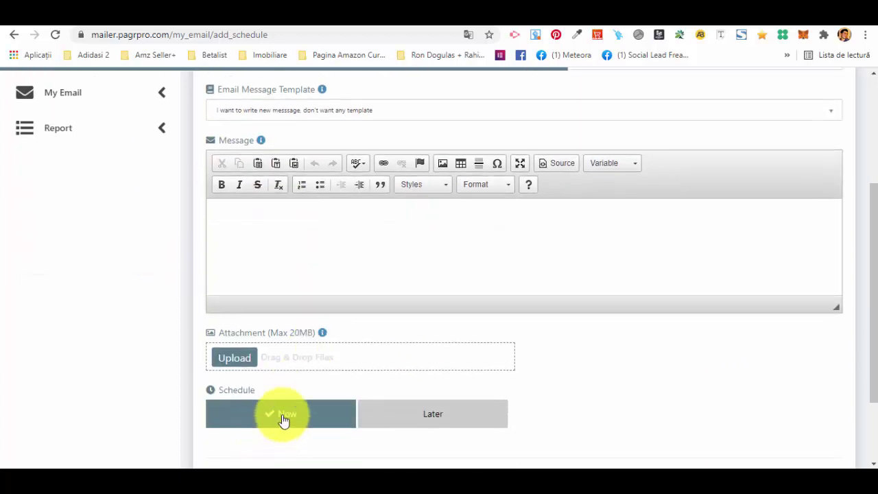
pyautogui.scroll(-3, 304, 321)
pyautogui.scroll(-1, 305, 322)
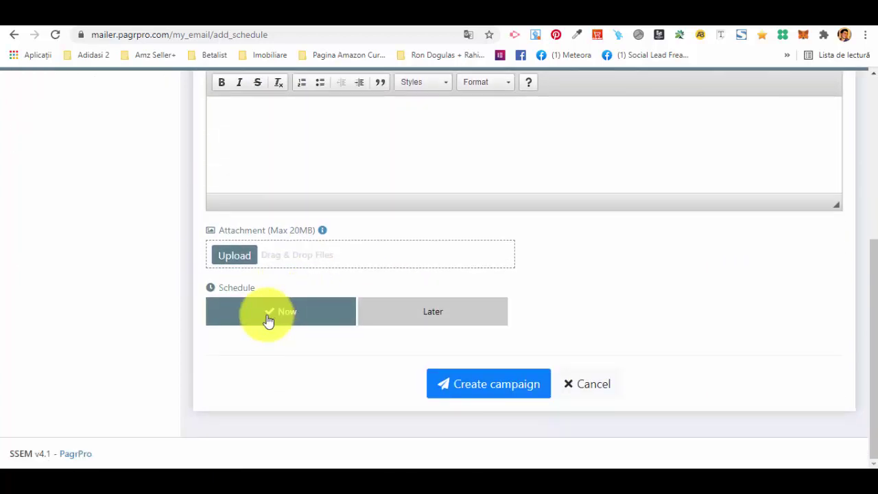
pyautogui.click(460, 391)
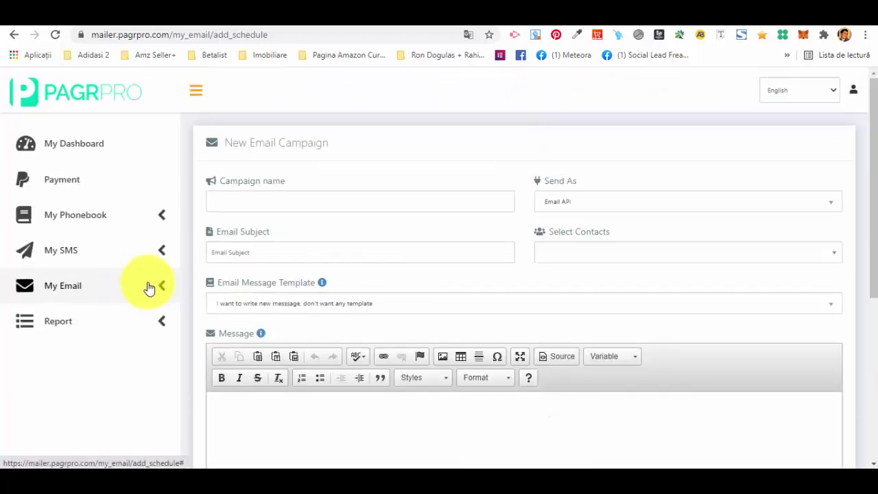
pyautogui.click(149, 288)
pyautogui.scroll(-2, 104, 314)
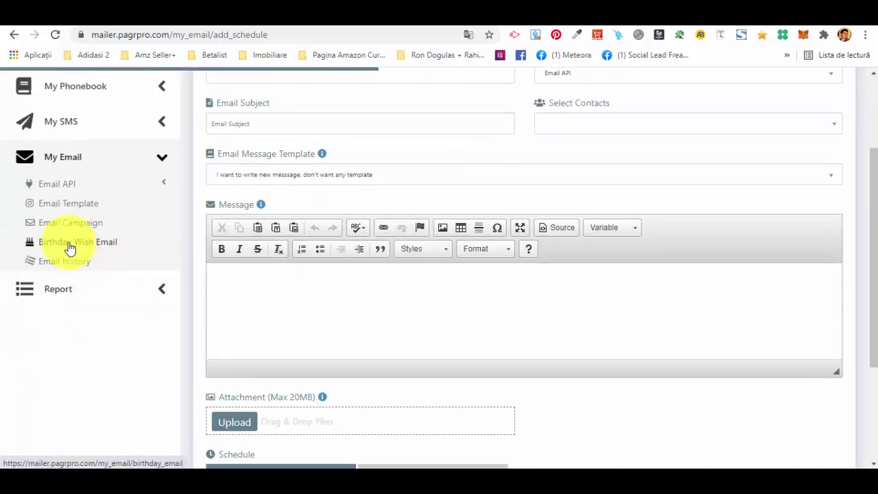
# - Open My Email Report under Report and dismiss the From Date picker without picking a date
pyautogui.click(94, 295)
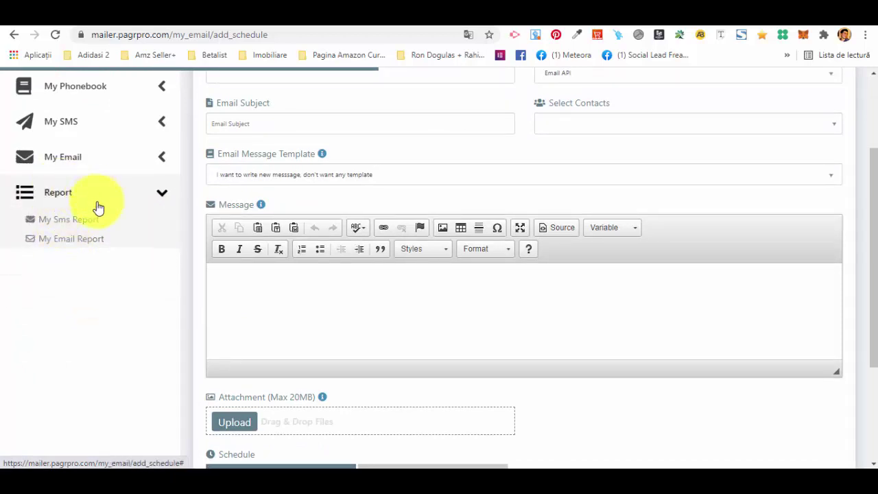
pyautogui.click(74, 246)
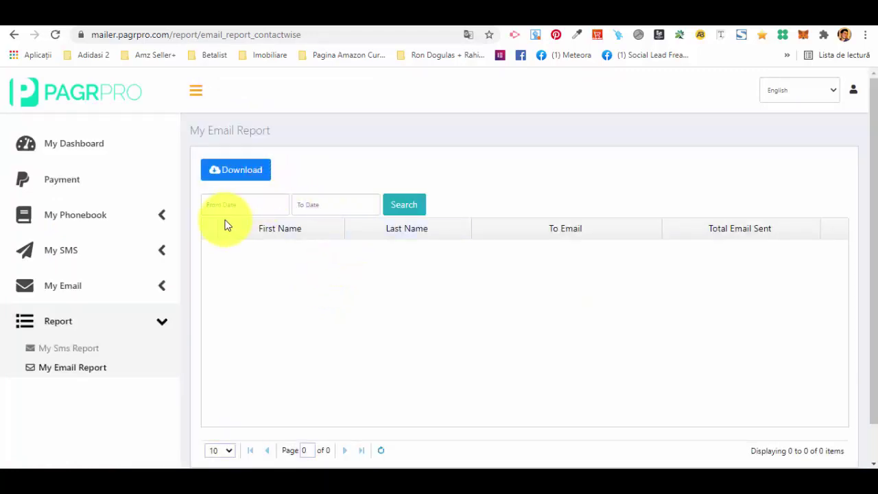
pyautogui.click(231, 204)
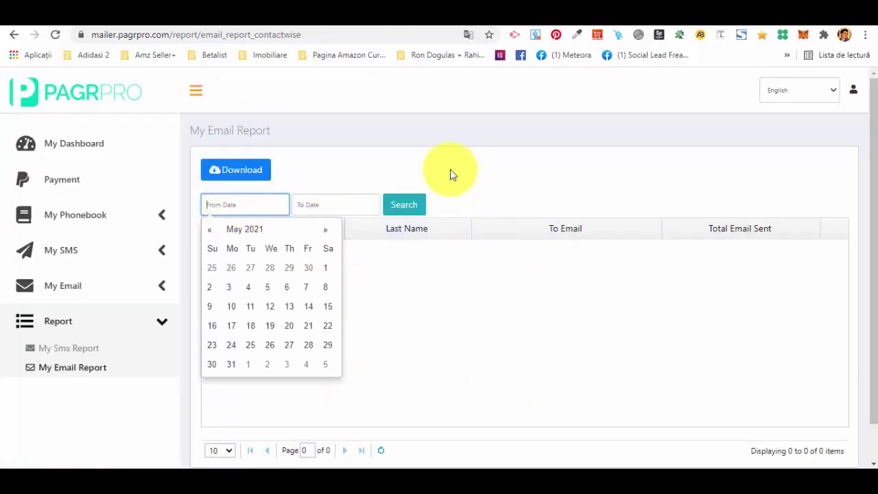
pyautogui.click(280, 192)
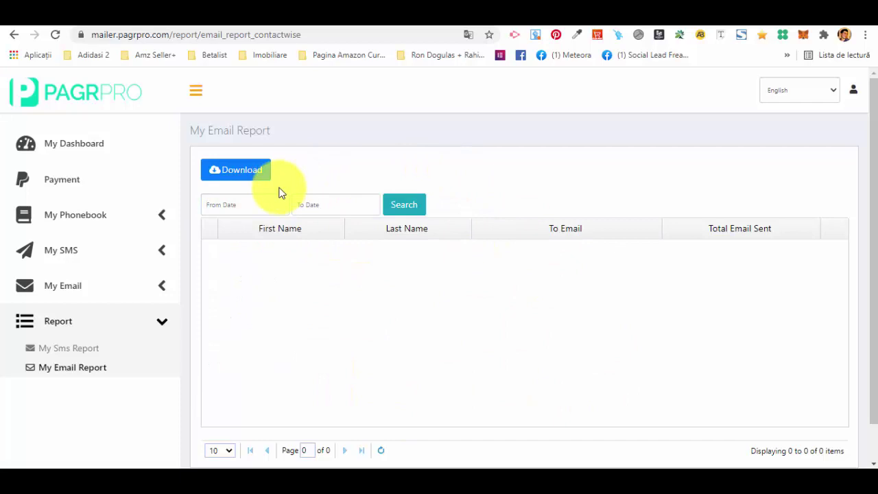
pyautogui.scroll(-1, 432, 200)
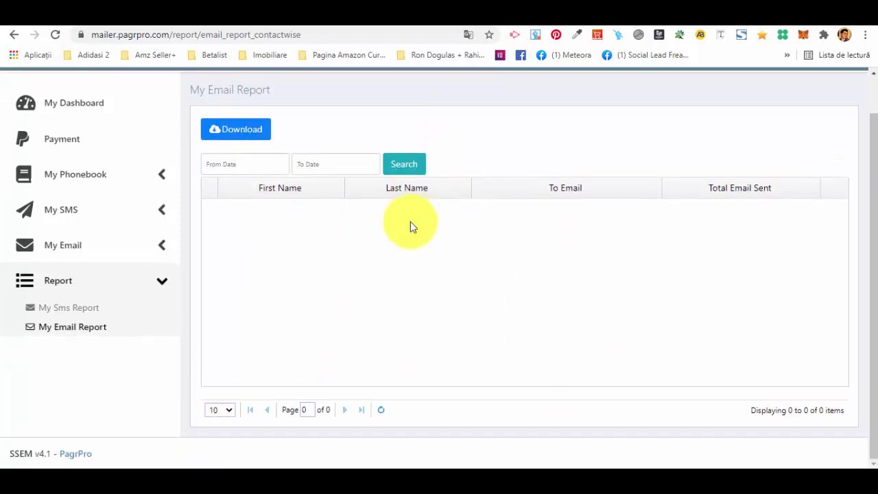
pyautogui.scroll(1, 114, 299)
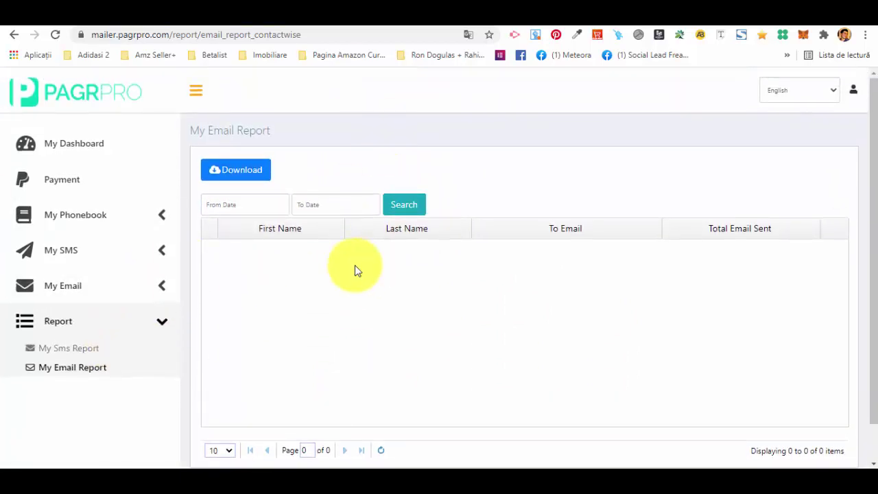